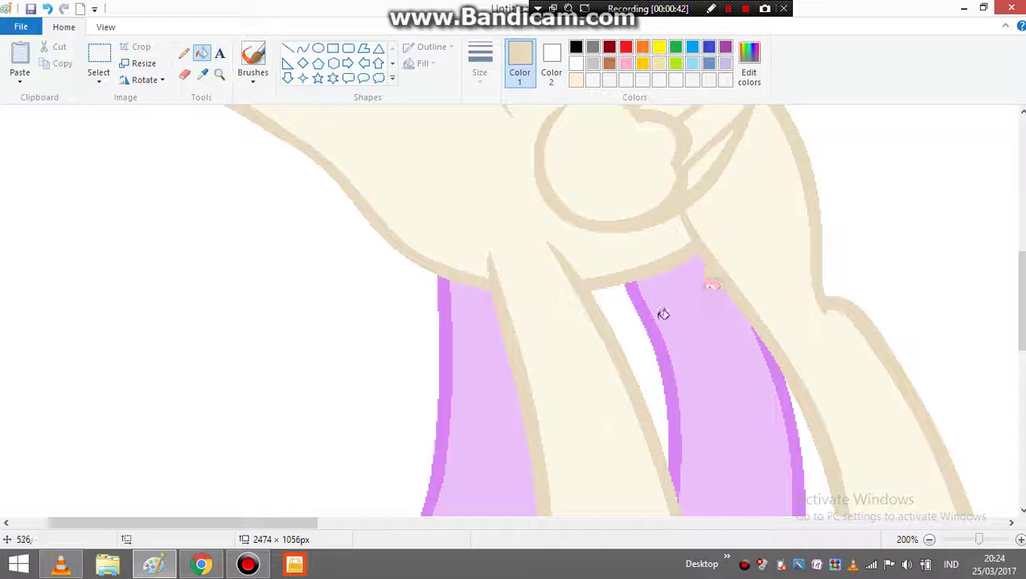
Fill the purple outlines of the pony's two far legs with the beige outline color, undoing the stray background fill
click(655, 317)
click(451, 327)
scroll(724, 332, down, 2)
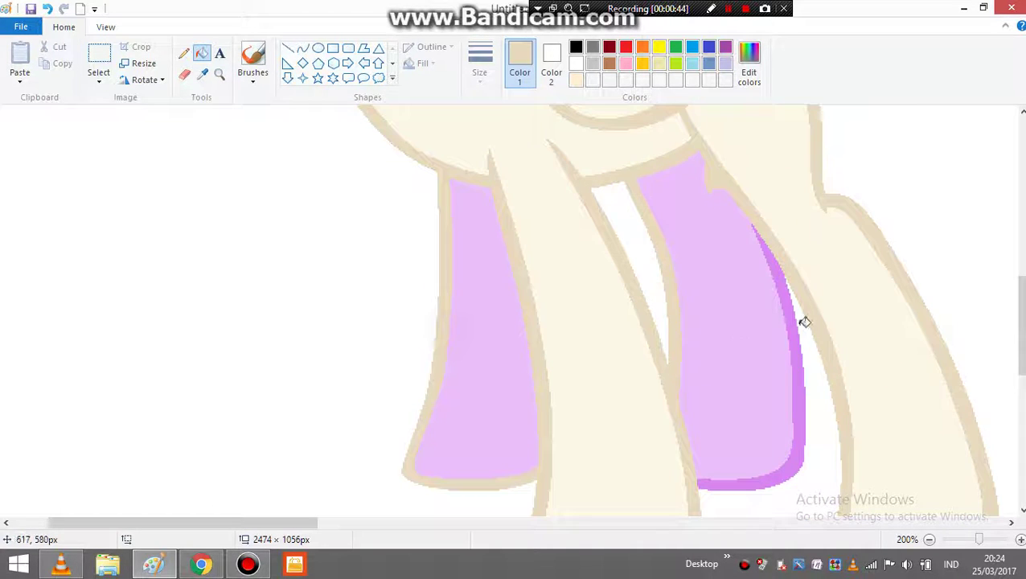
click(802, 324)
click(46, 10)
click(776, 265)
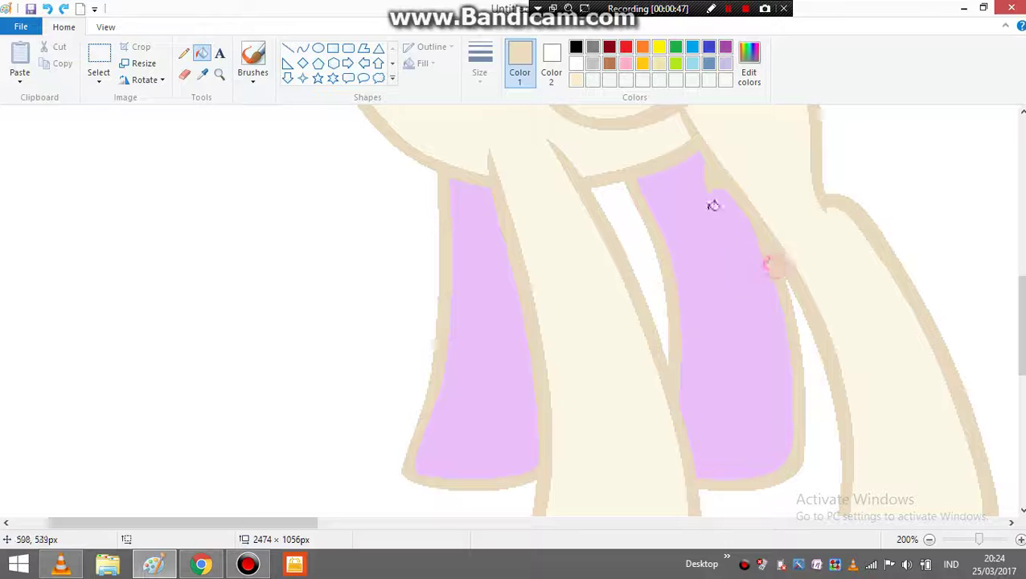
Sample the cream body color, define a darker shade with red 251, green 237, blue 200, and fill both purple far legs with it
click(202, 74)
click(484, 125)
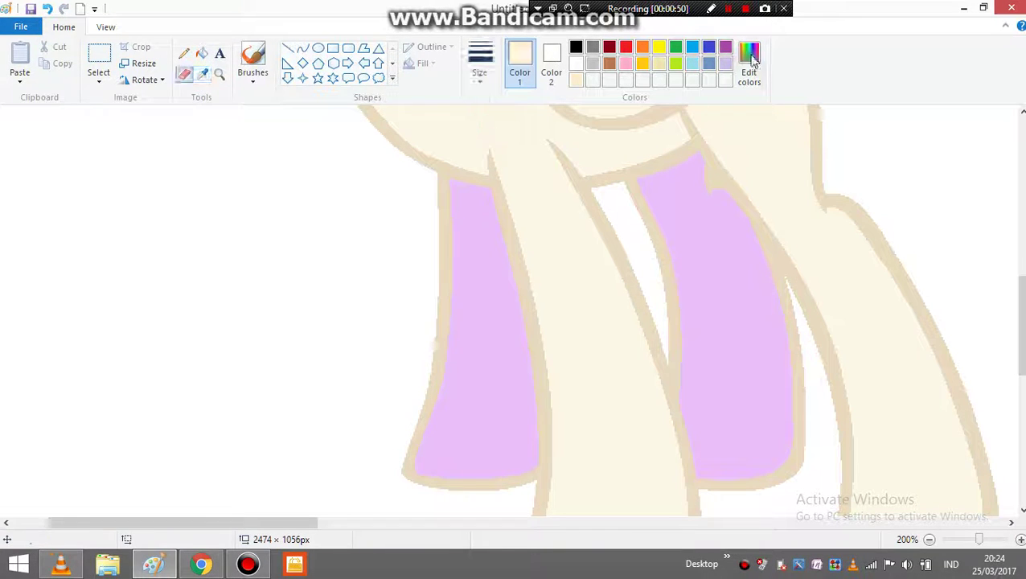
click(748, 64)
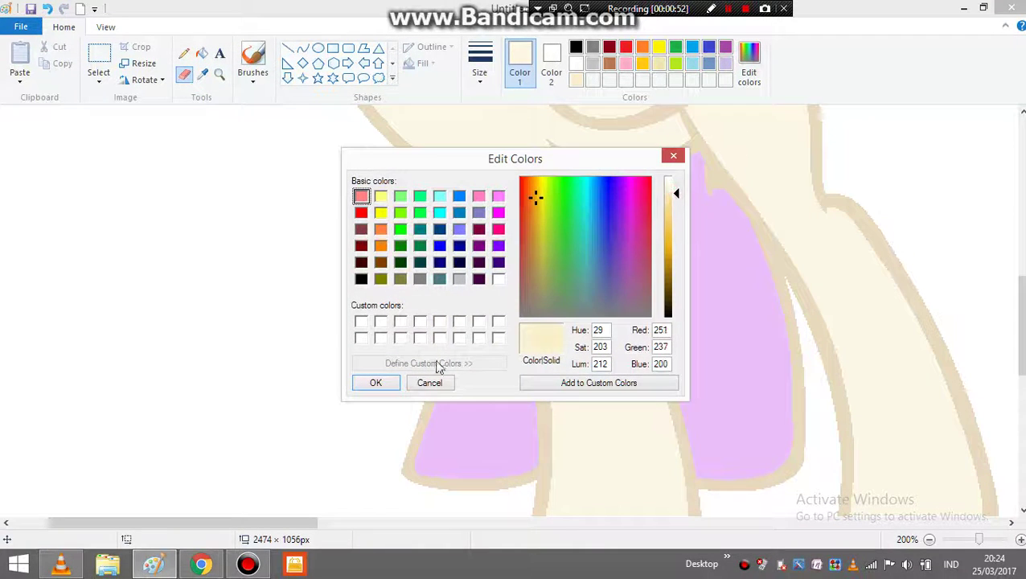
click(376, 383)
click(202, 53)
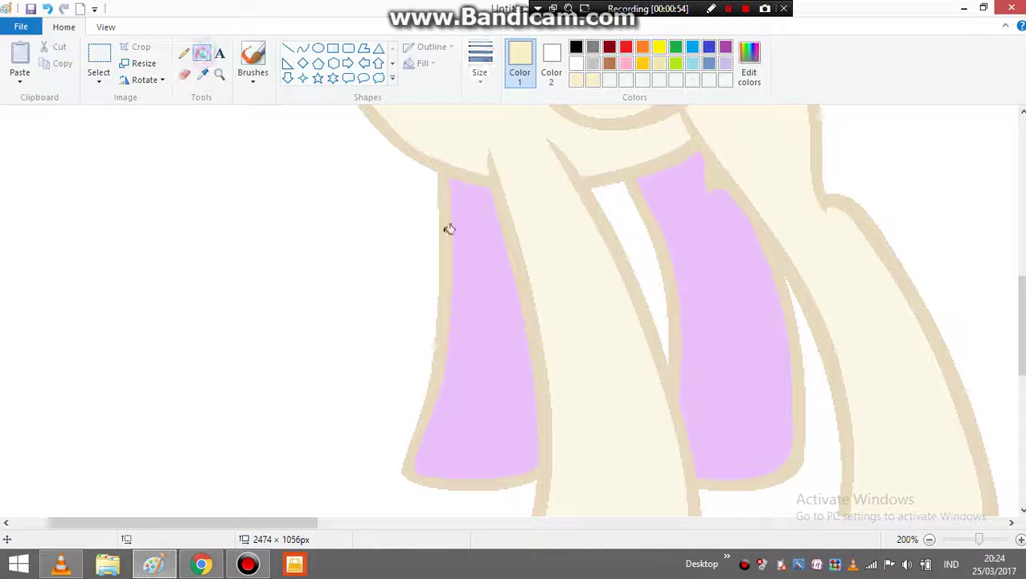
click(485, 250)
click(724, 263)
Fill the dark purple areas of both of the pony's eyes with black
scroll(735, 311, up, 5)
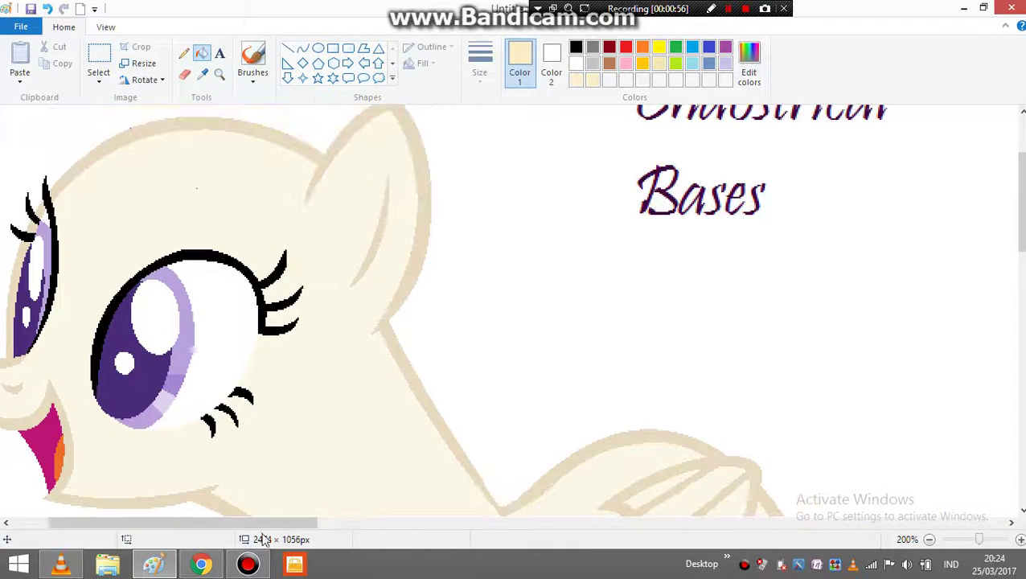
drag(230, 529, 195, 529)
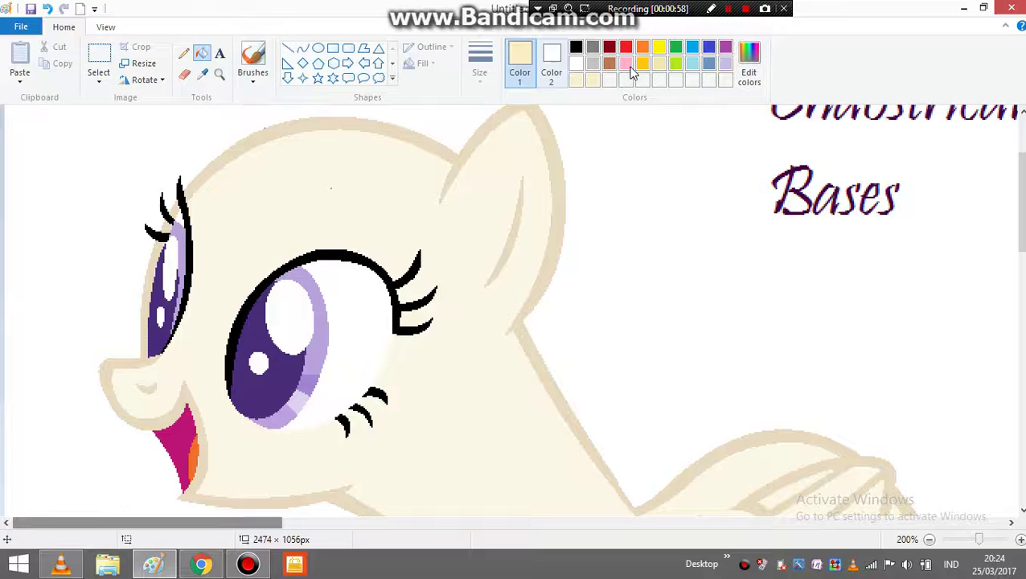
click(576, 47)
click(283, 370)
click(169, 306)
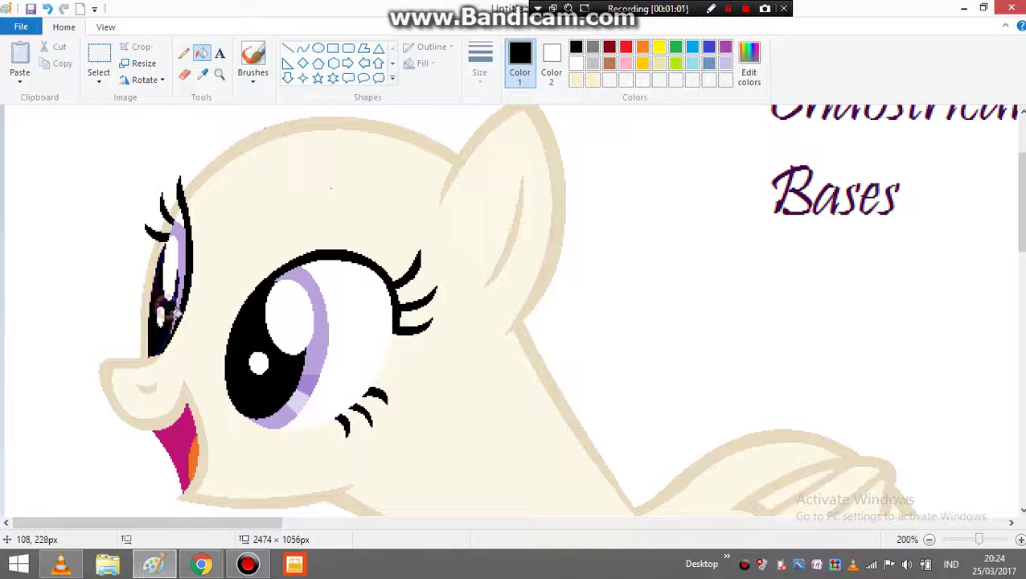
click(179, 329)
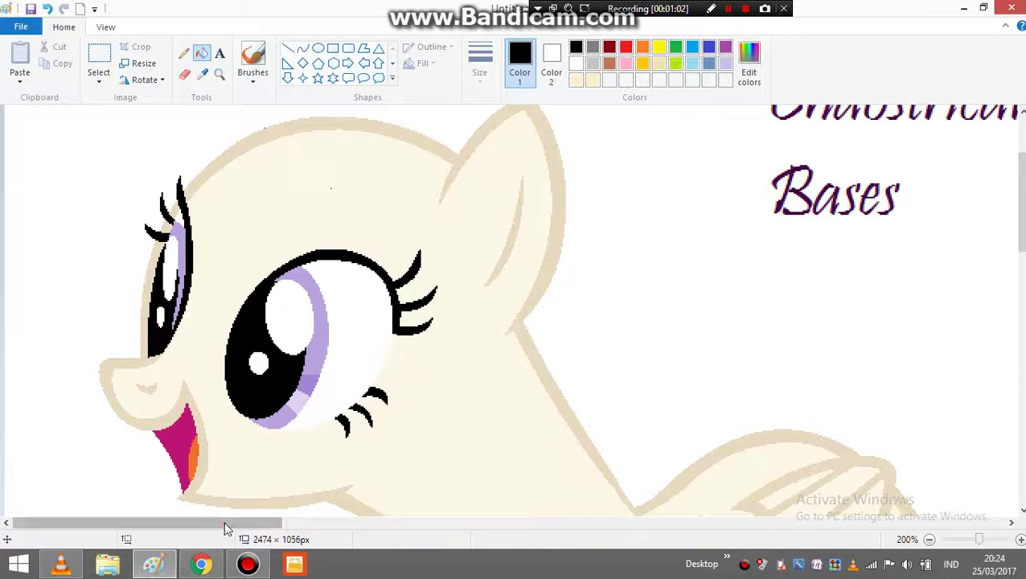
Sample the purple from the reference character's iris and fill the lilac iris bands in both of the pony's eyes
drag(224, 521, 557, 521)
click(204, 76)
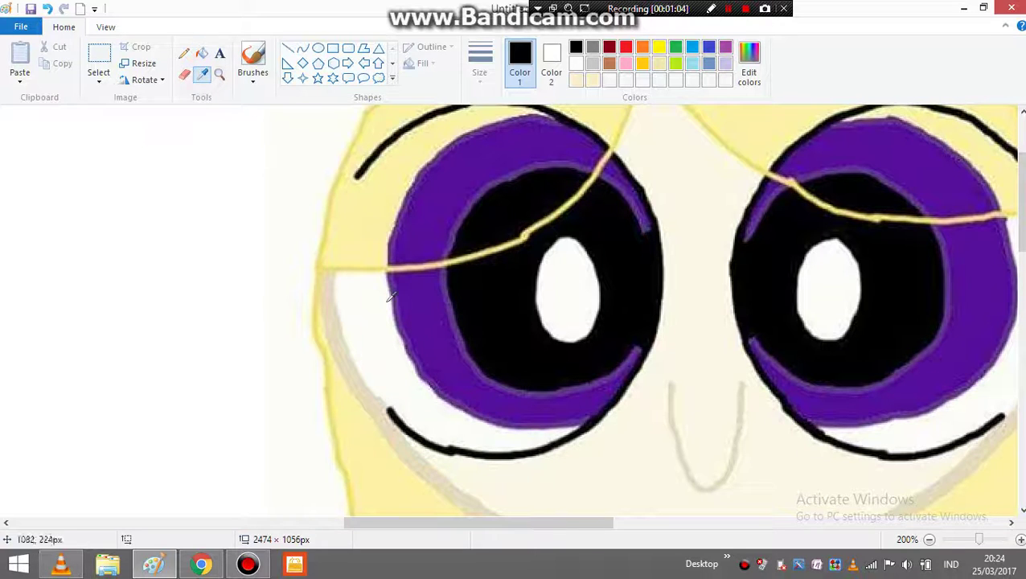
click(434, 306)
drag(402, 521, 144, 492)
click(213, 337)
click(185, 405)
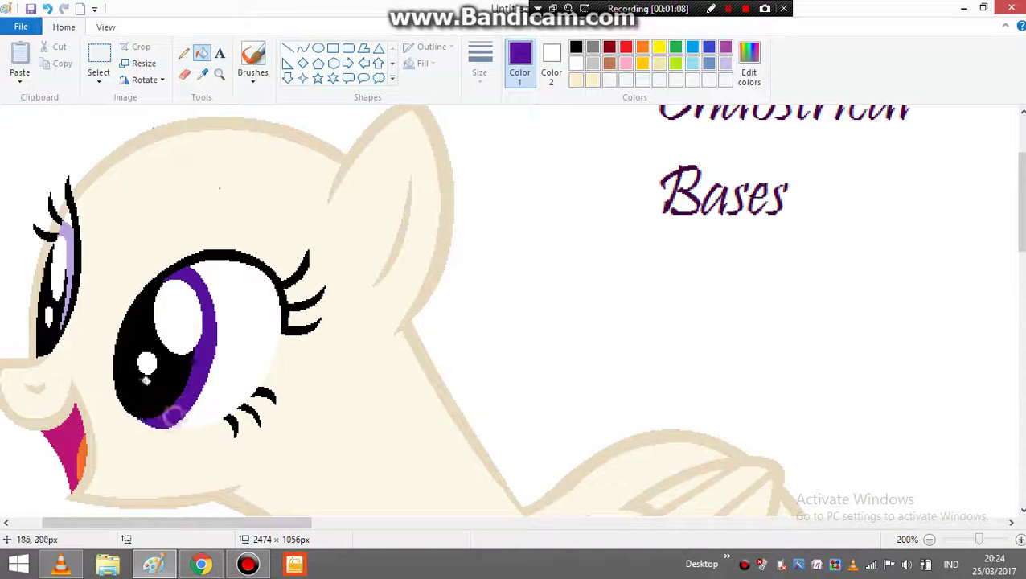
click(73, 240)
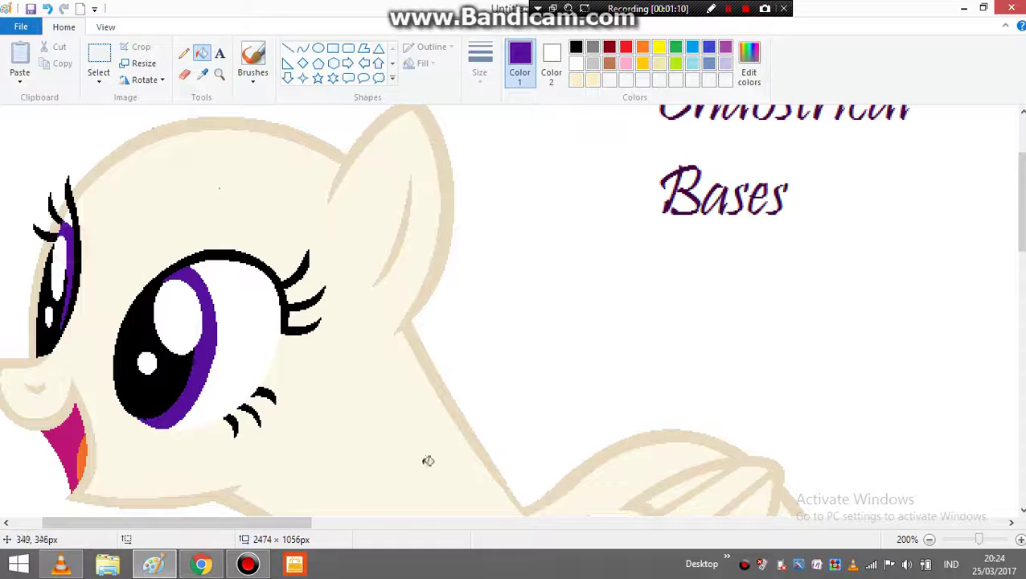
Sample the reference character's yellow hair and adjust it to a stronger yellow with hue 35, saturation 197, luminance 168
click(929, 539)
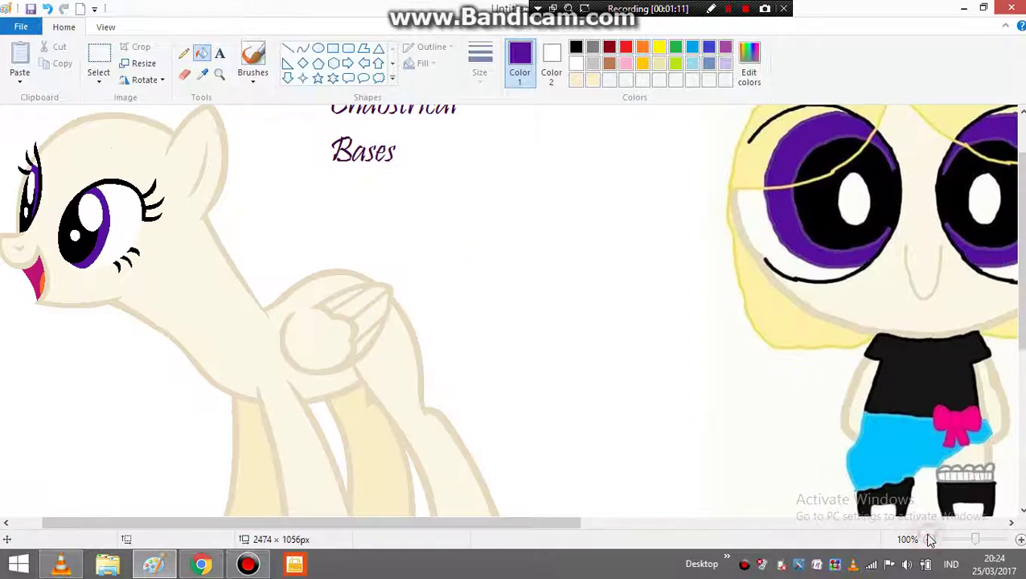
click(203, 75)
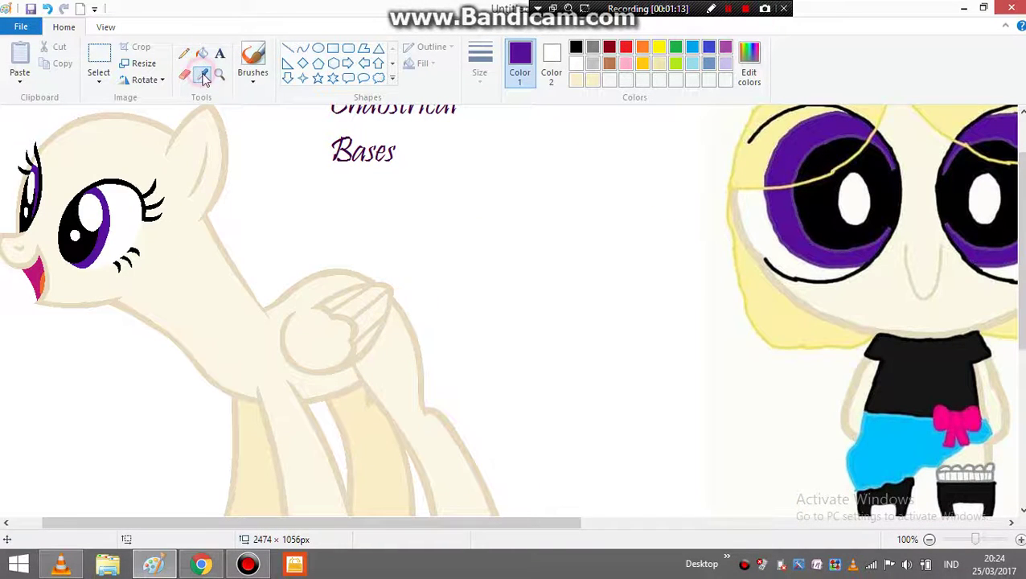
click(740, 142)
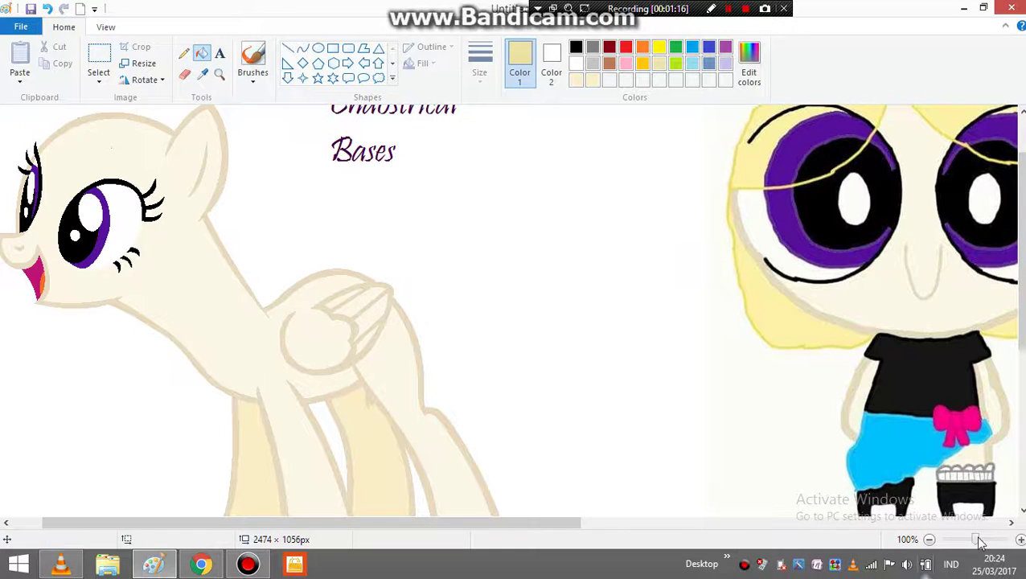
click(1019, 538)
drag(261, 519, 230, 520)
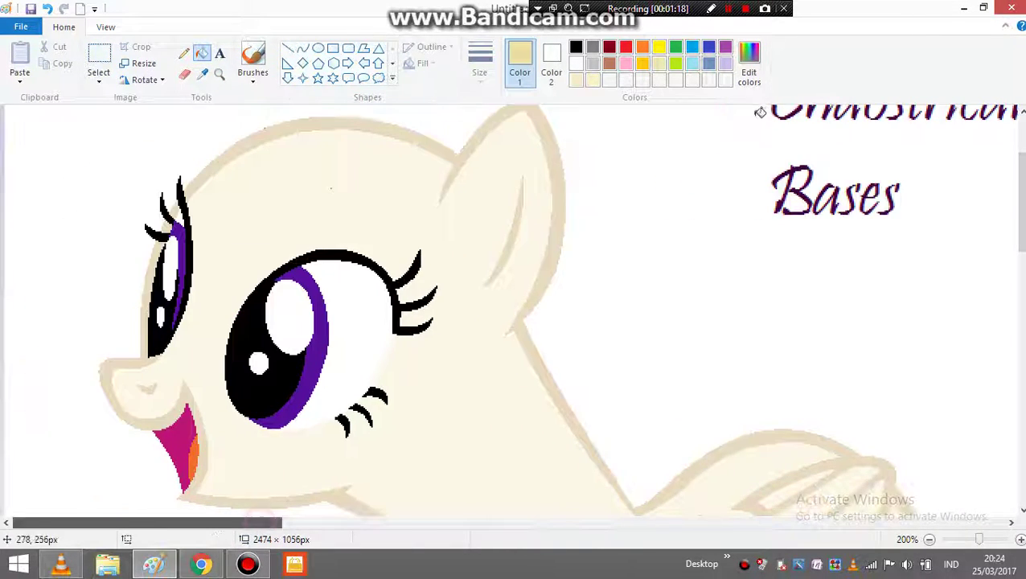
click(749, 78)
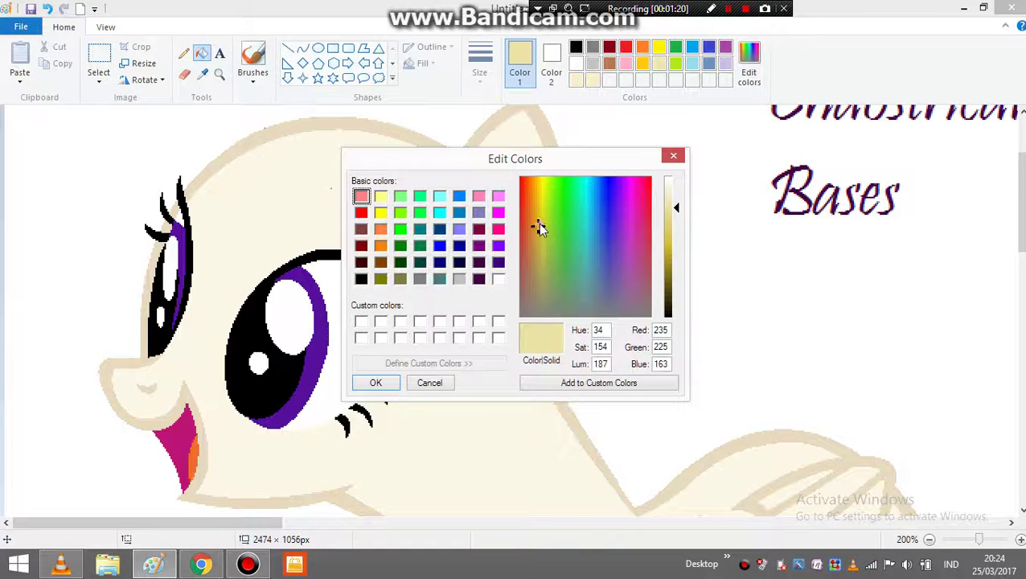
drag(539, 224, 540, 206)
drag(539, 206, 538, 201)
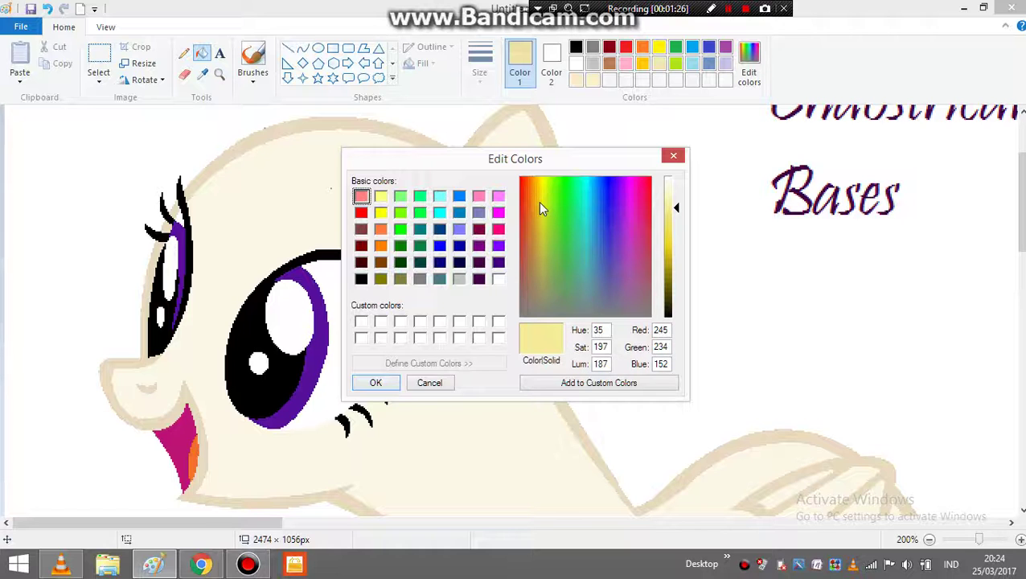
click(676, 214)
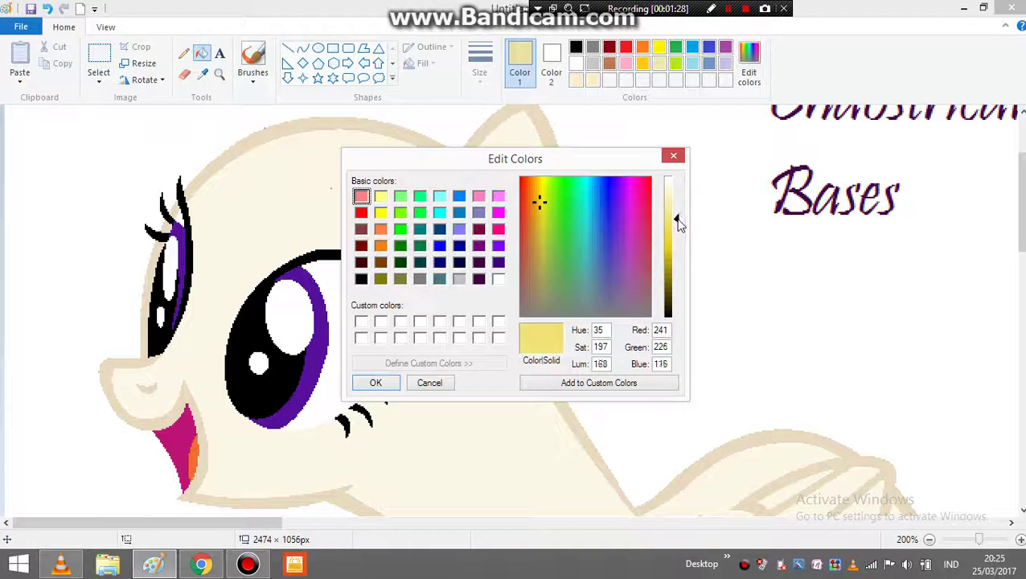
click(375, 382)
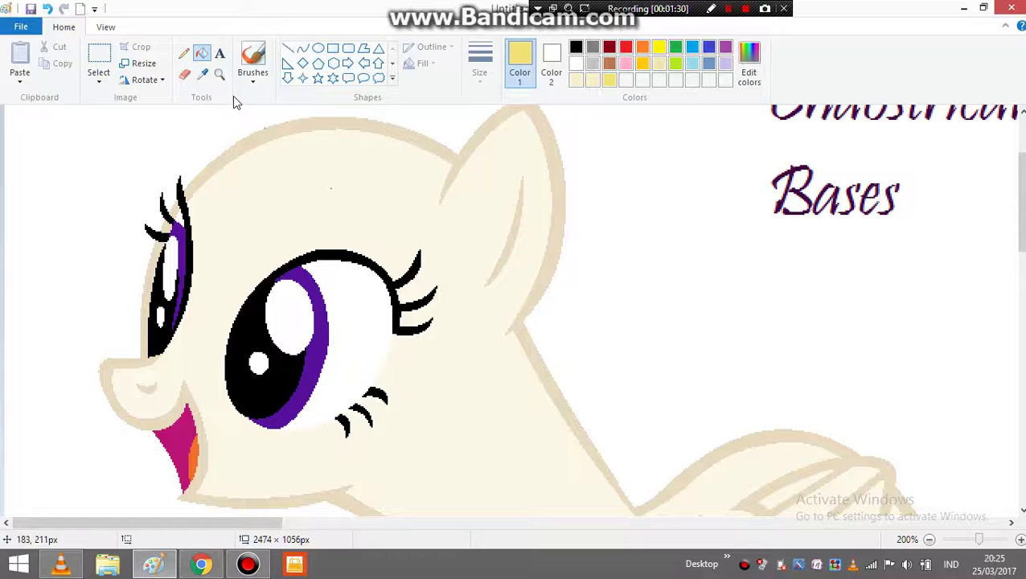
Draw an S-shaped yellow fringe line across the pony's forehead using the Curve tool with the thickest line
click(303, 50)
drag(195, 523, 556, 499)
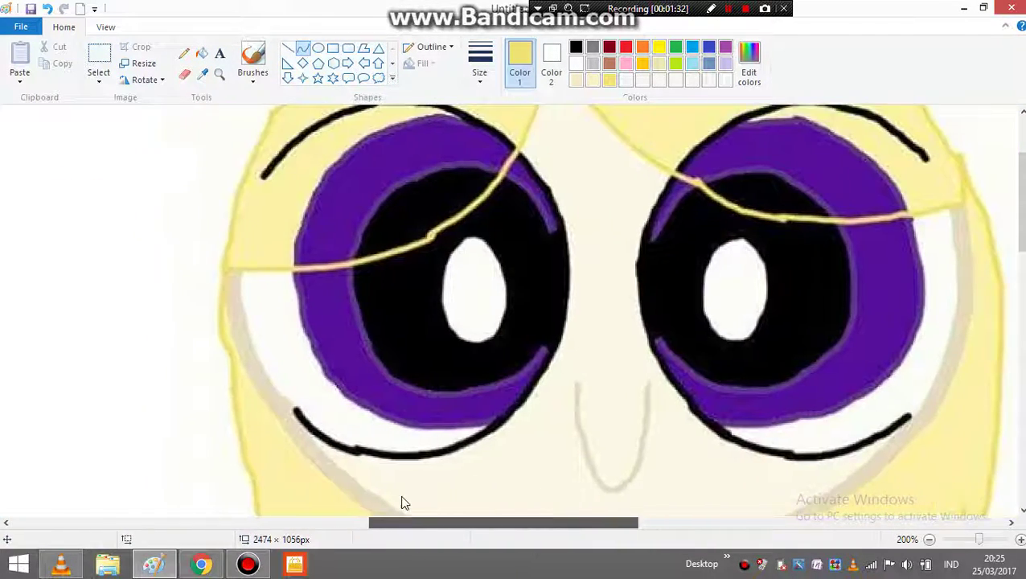
drag(405, 502, 194, 522)
drag(384, 199, 119, 269)
click(474, 64)
click(490, 192)
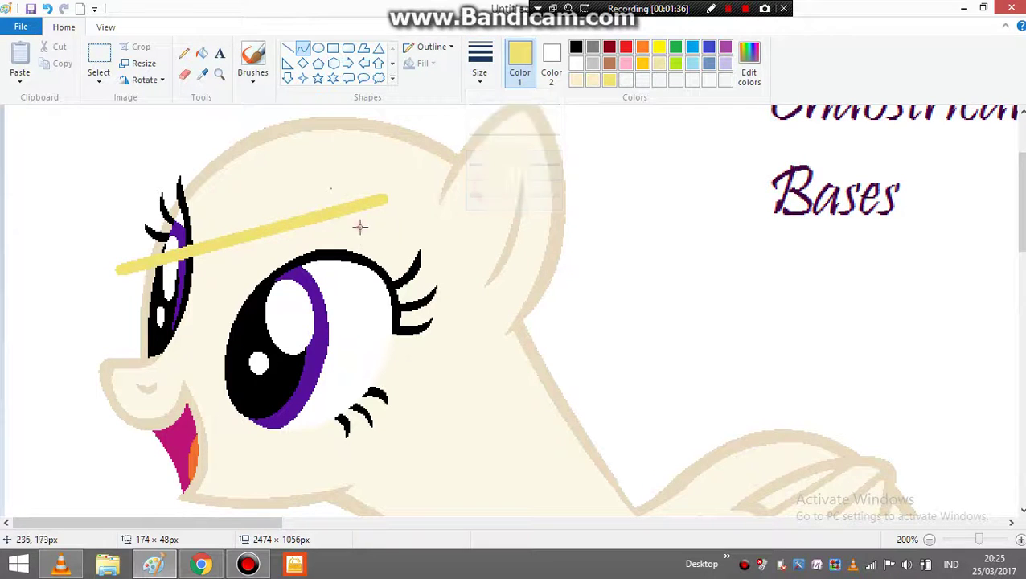
drag(360, 227, 337, 276)
drag(198, 233, 103, 183)
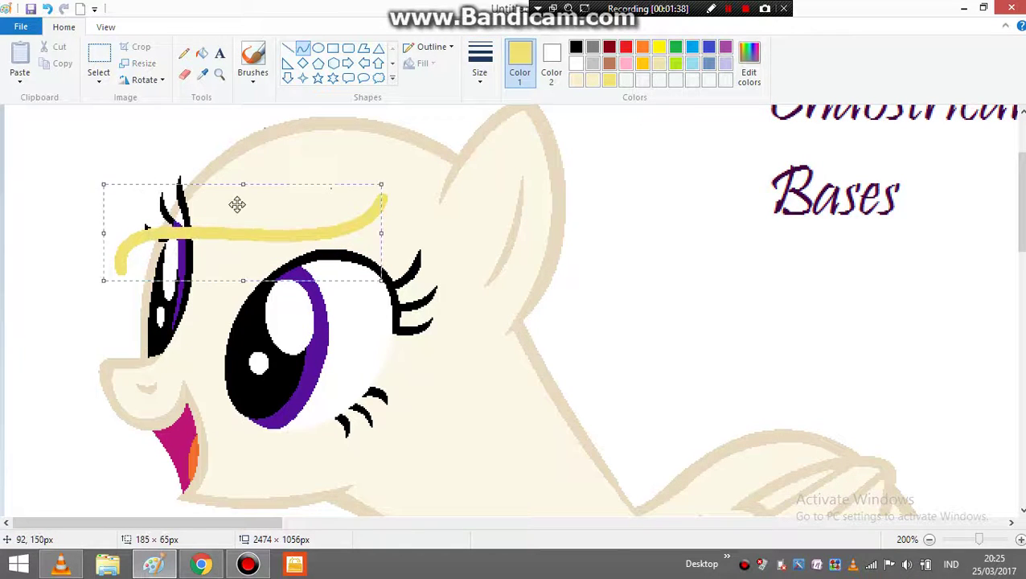
click(399, 143)
Draw an S-shaped yellow curve from the fringe's ear-side end down past the near eye's lashes to the cheek
mouse_move(378, 201)
mouse_down()
mouse_move(446, 428)
mouse_move(431, 467)
mouse_up()
drag(383, 278, 329, 291)
drag(386, 359, 485, 367)
drag(406, 295, 408, 292)
click(263, 175)
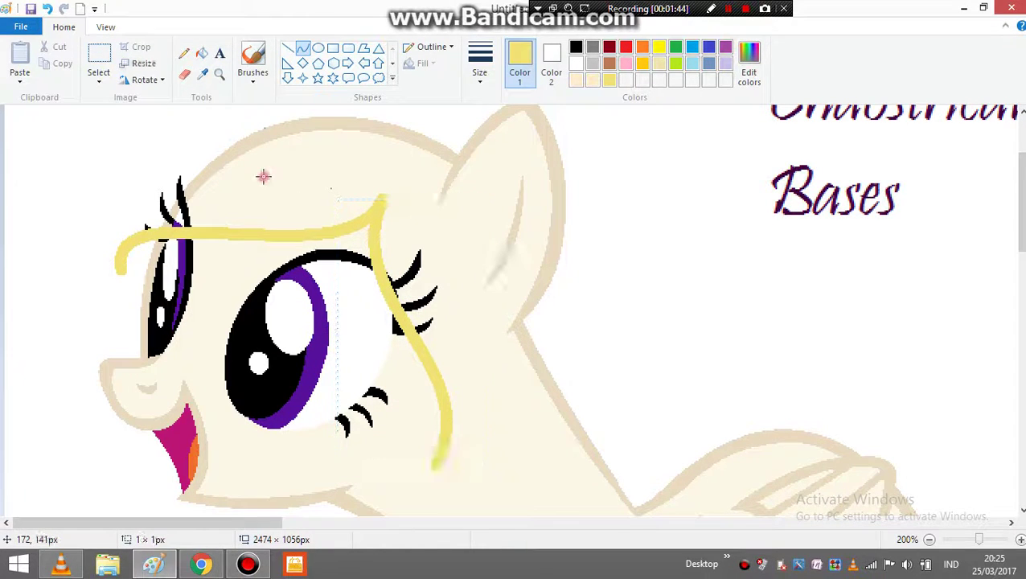
Draw a bowed yellow curve from the hair lock's lower tip up to the base of the ear
click(439, 465)
drag(453, 396, 458, 152)
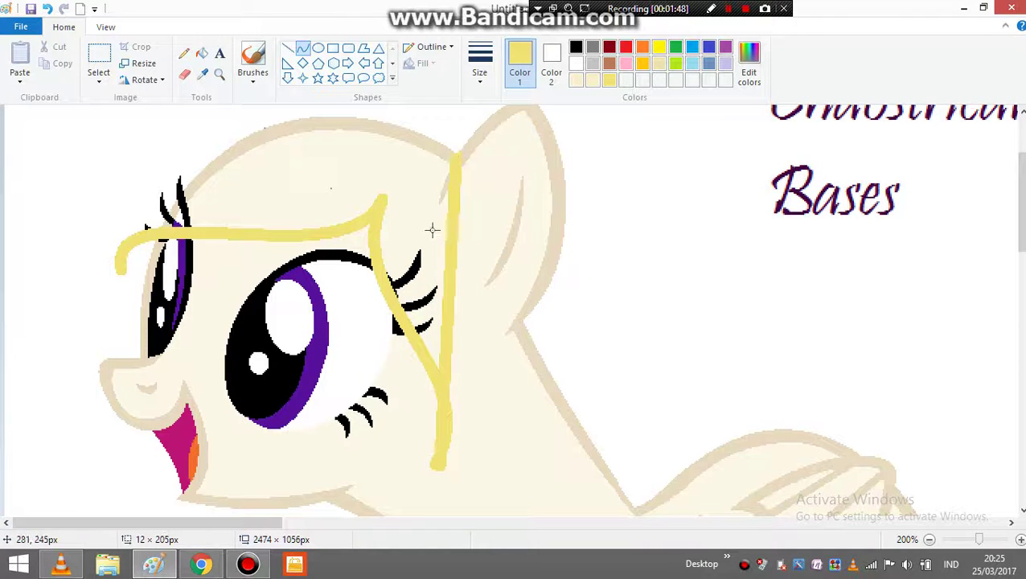
drag(444, 377, 587, 401)
drag(440, 275, 412, 249)
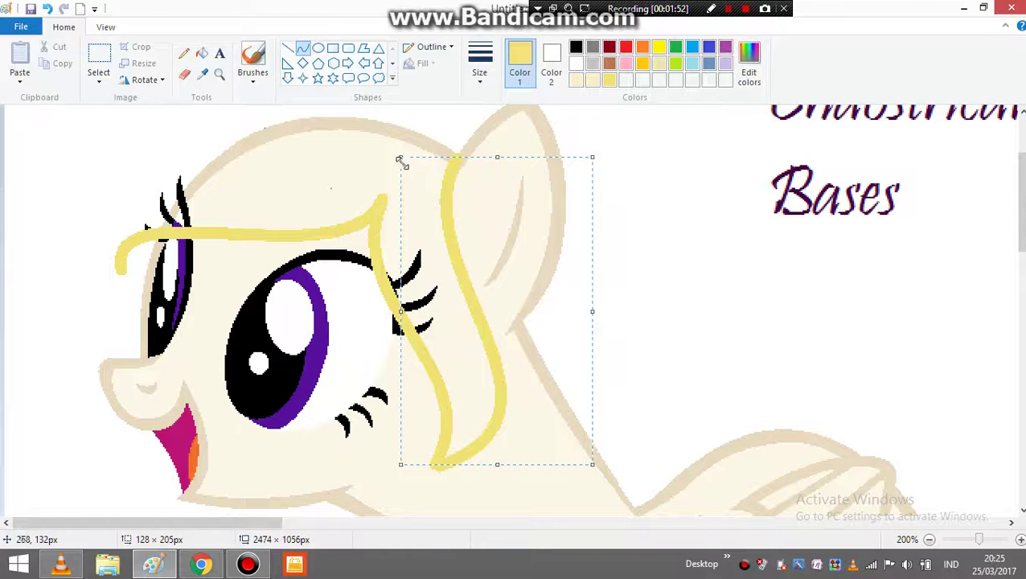
click(290, 136)
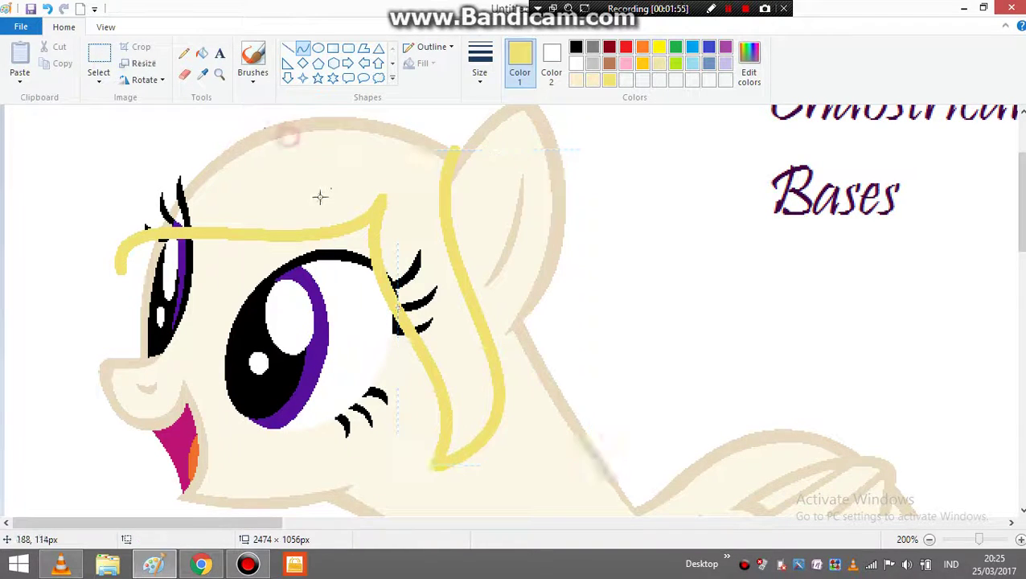
Draw a large yellow hair curve from the ear's base over the top of the head and down in front of the face
scroll(430, 207, up, 2)
mouse_move(480, 232)
mouse_down()
mouse_move(81, 343)
mouse_move(83, 435)
mouse_move(71, 441)
mouse_up()
mouse_move(274, 338)
mouse_down()
mouse_move(342, 167)
mouse_move(426, 111)
mouse_up()
drag(152, 177, 21, 120)
click(47, 9)
Extend the front hair outline with a gently bowed yellow curve running down past the muzzle and below the mouth
scroll(112, 213, down, 5)
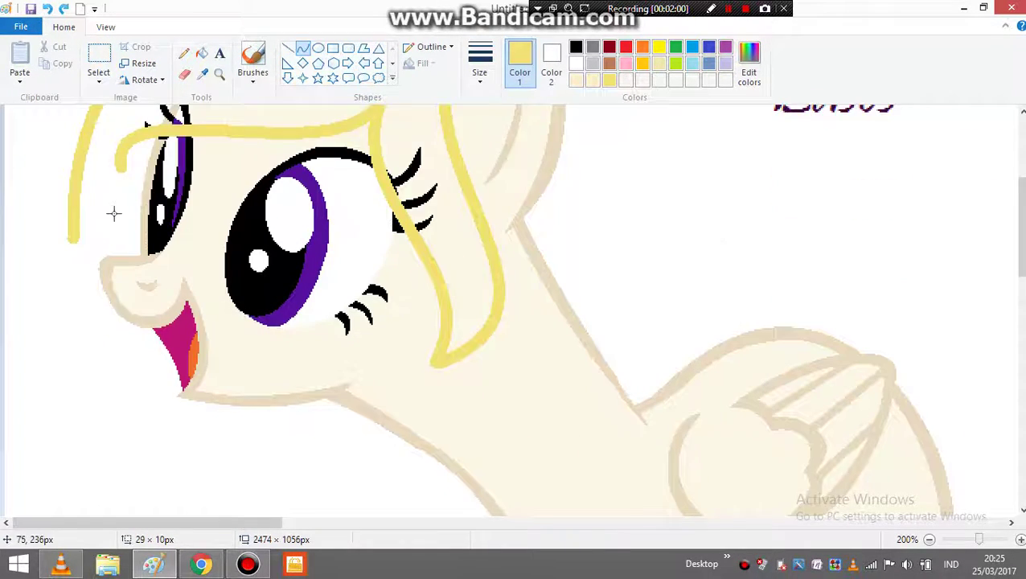
drag(73, 131, 123, 356)
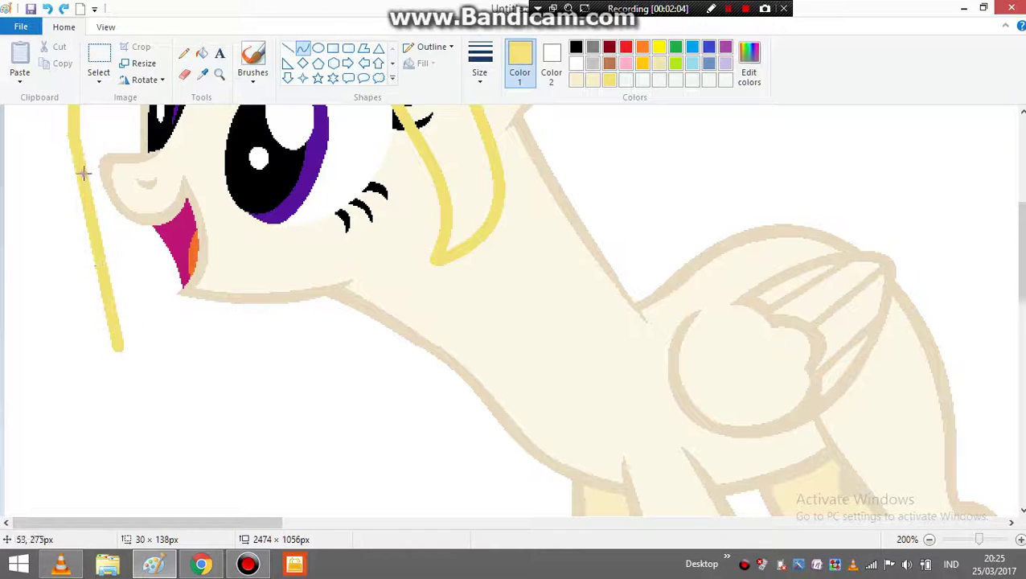
drag(83, 172, 73, 179)
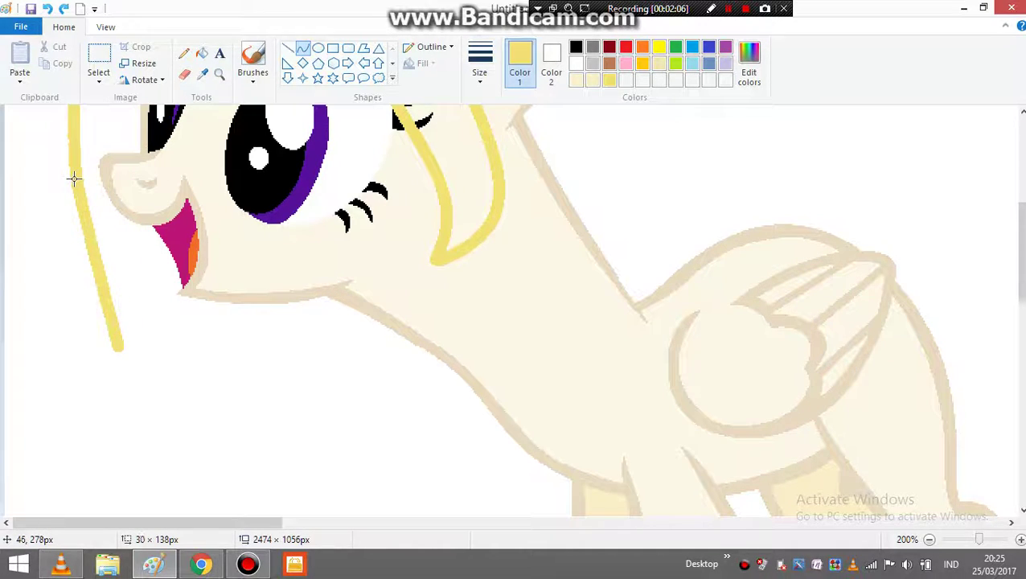
drag(80, 247, 75, 263)
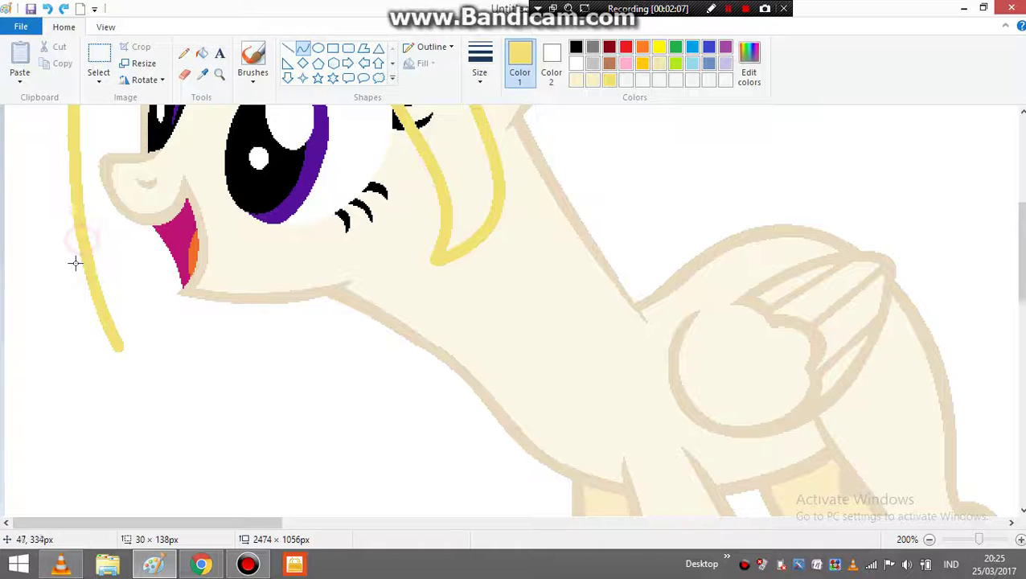
click(184, 53)
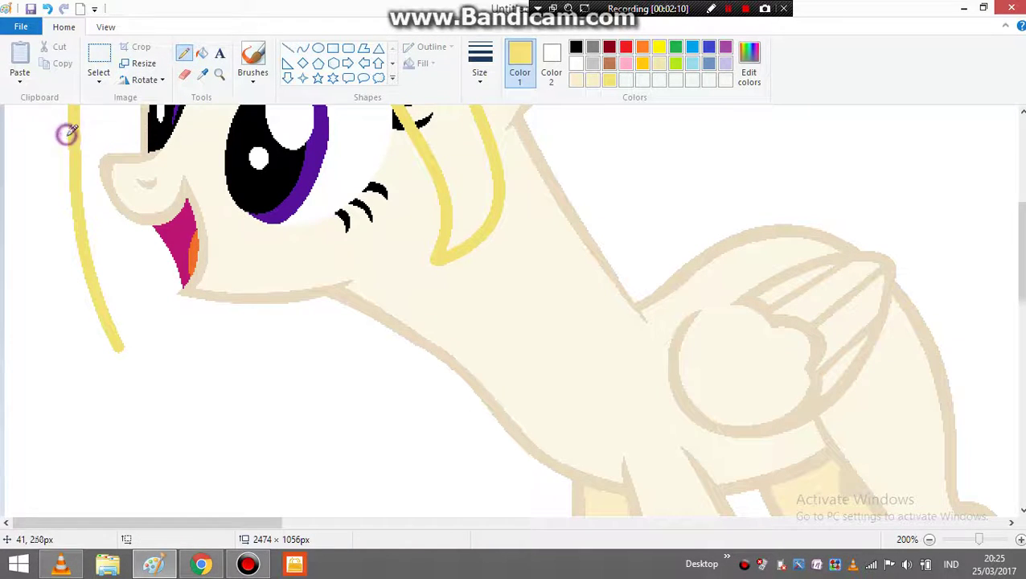
Add a short yellow curve that hooks at the lower end of the front hair outline to form the lock's tip
click(298, 52)
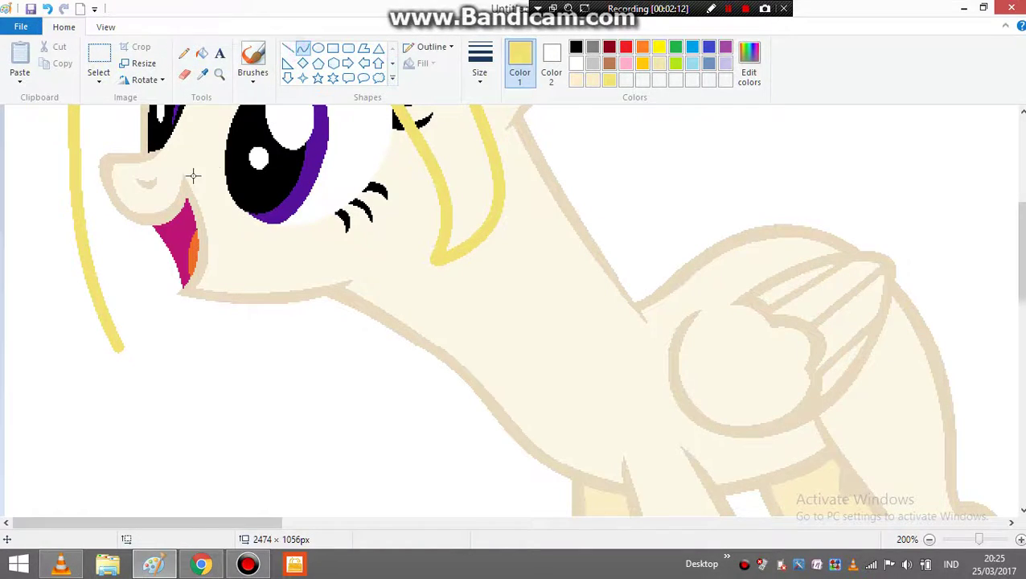
scroll(125, 264, down, 1)
drag(121, 258, 134, 317)
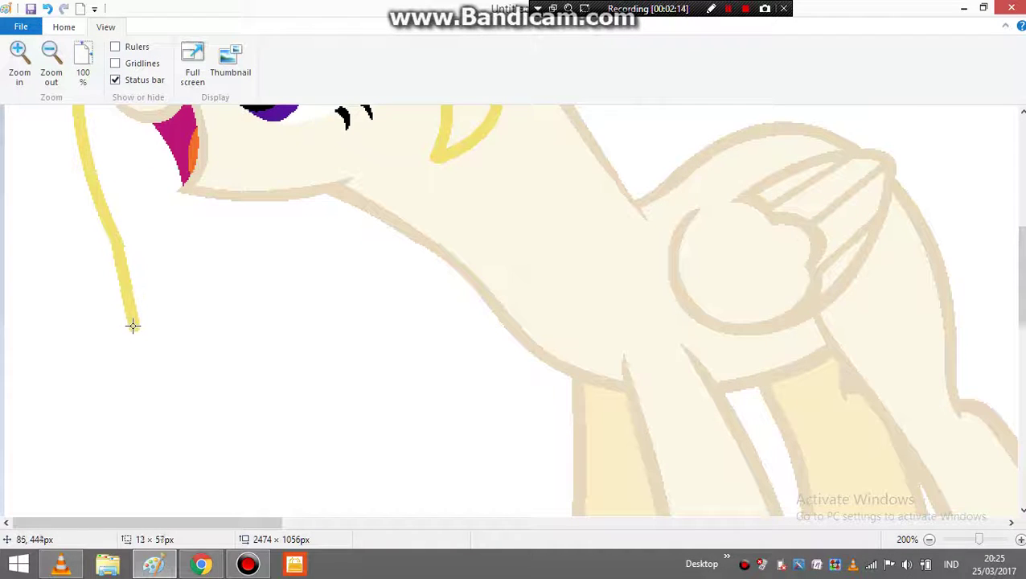
drag(126, 259, 160, 306)
click(127, 172)
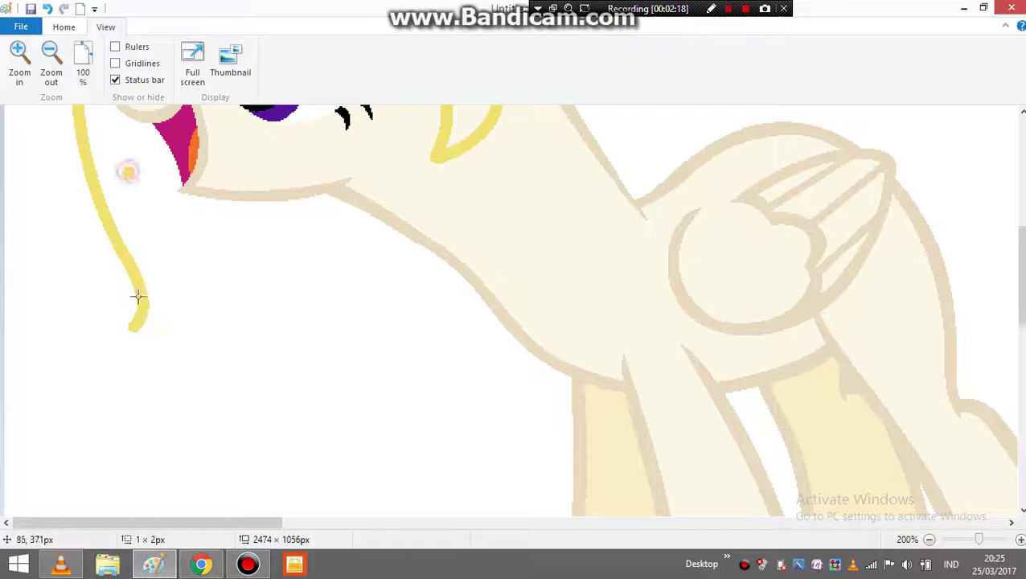
Draw a yellow curve from the front lock's lower tip, bowed beneath the mouth and up to the chin
click(49, 9)
click(64, 27)
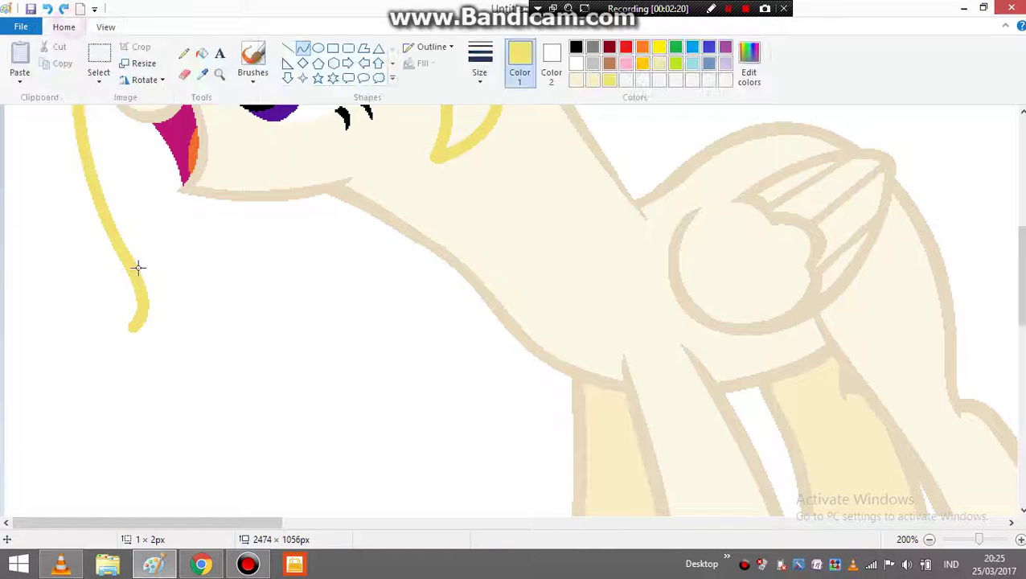
mouse_move(132, 328)
mouse_down()
mouse_move(313, 195)
mouse_move(185, 348)
mouse_move(209, 370)
mouse_move(341, 313)
mouse_move(358, 327)
mouse_up()
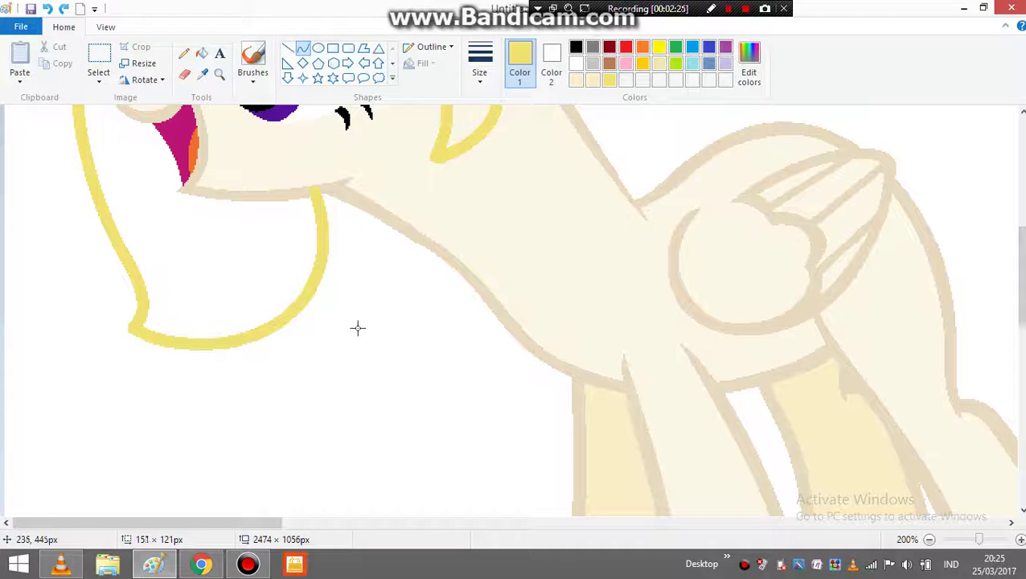
scroll(354, 290, up, 2)
click(346, 229)
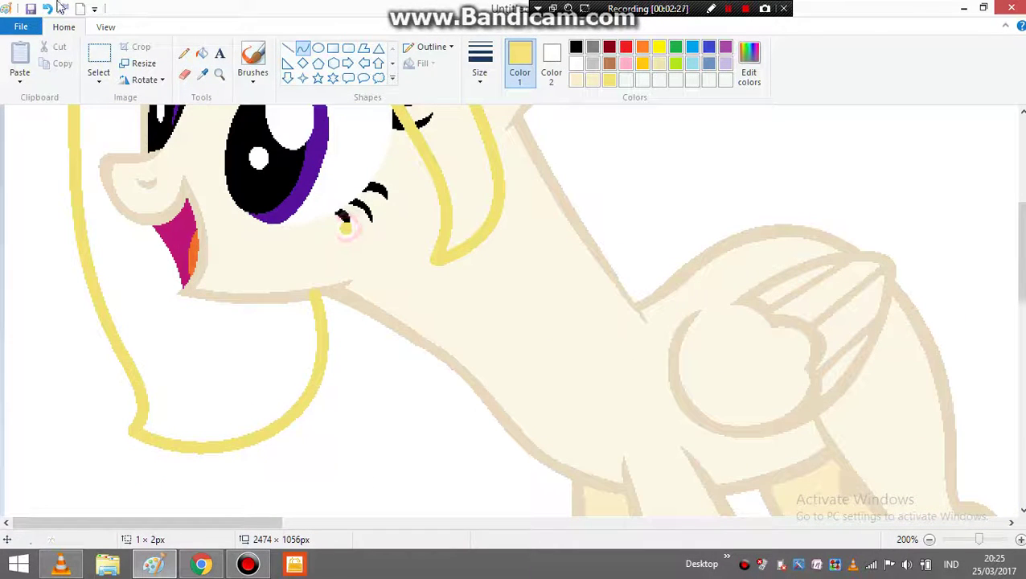
scroll(161, 322, up, 5)
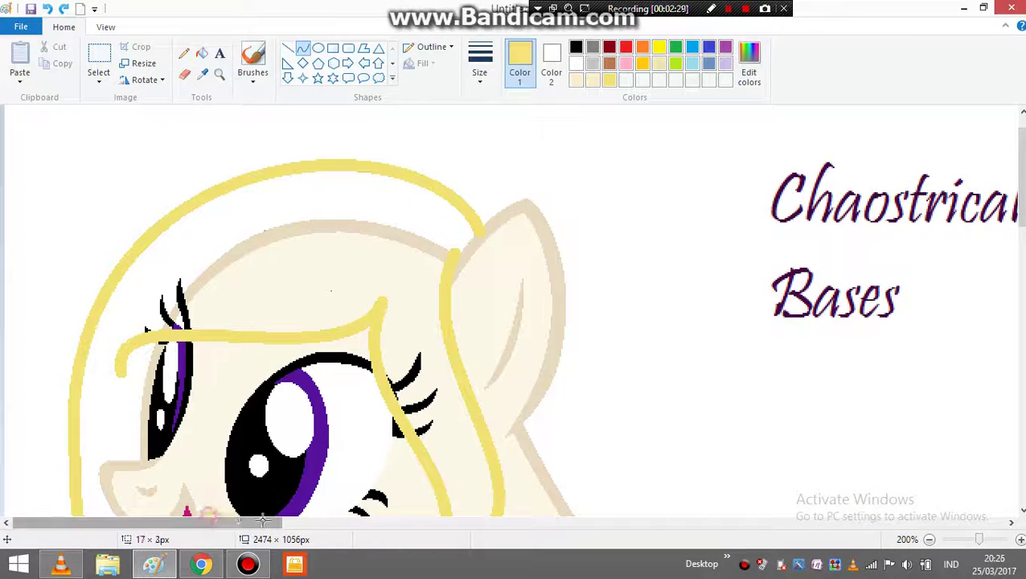
scroll(504, 350, down, 8)
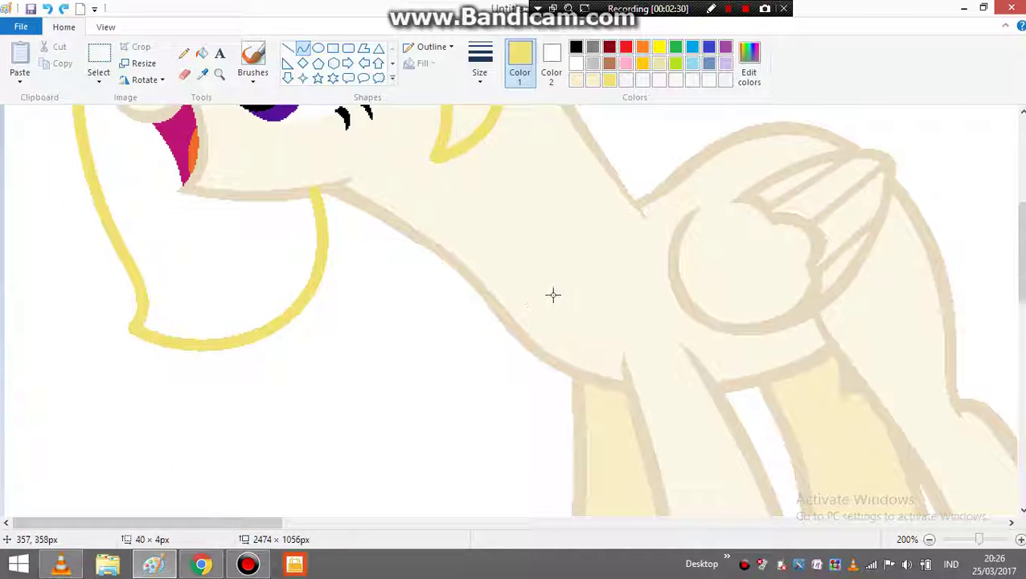
Draw an S-shaped yellow curve from the back of the ear down behind the neck to the shoulder as the rear mane's outer edge
scroll(561, 159, up, 5)
drag(554, 154, 619, 437)
drag(595, 232, 676, 237)
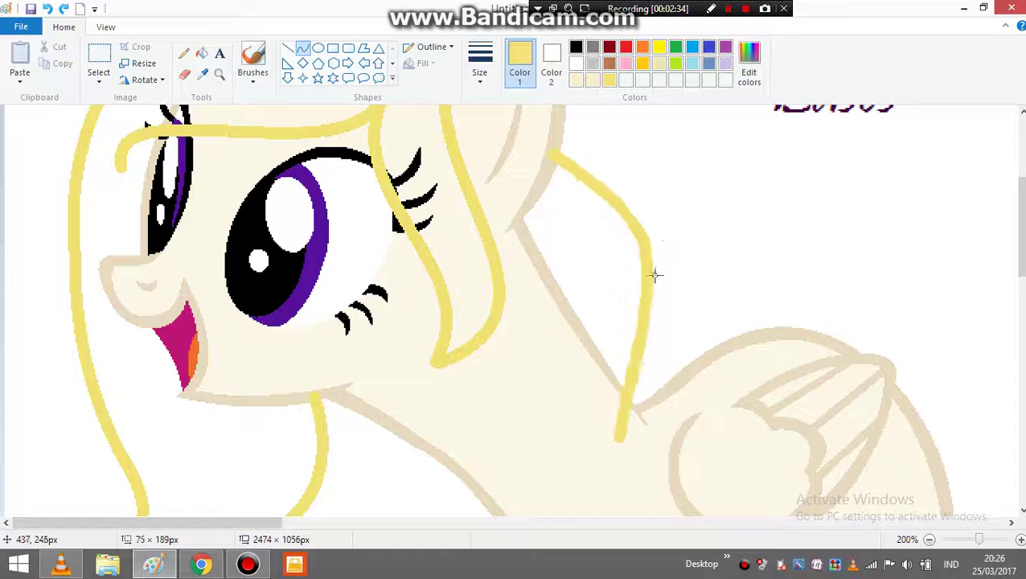
drag(607, 326, 549, 393)
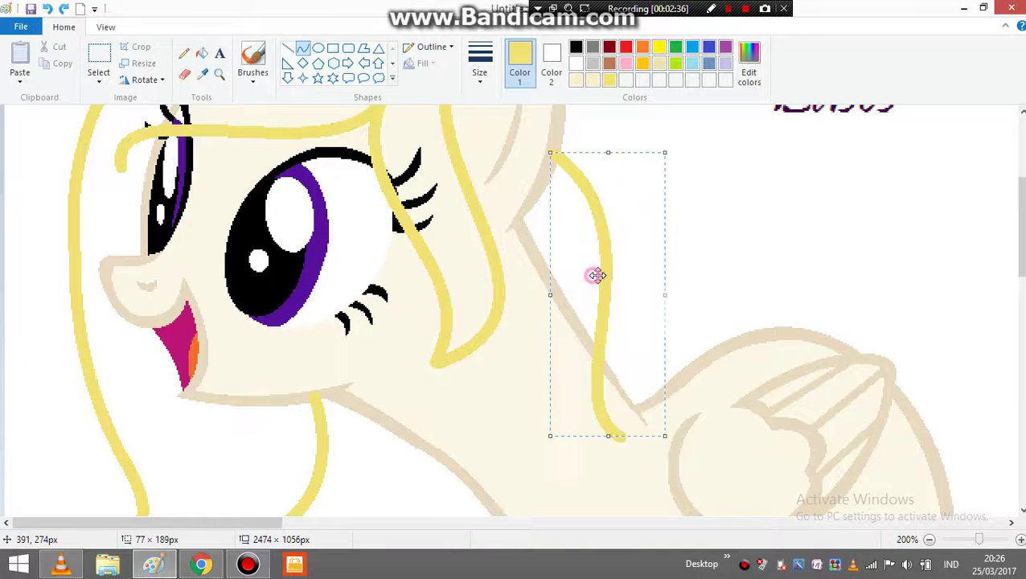
click(493, 239)
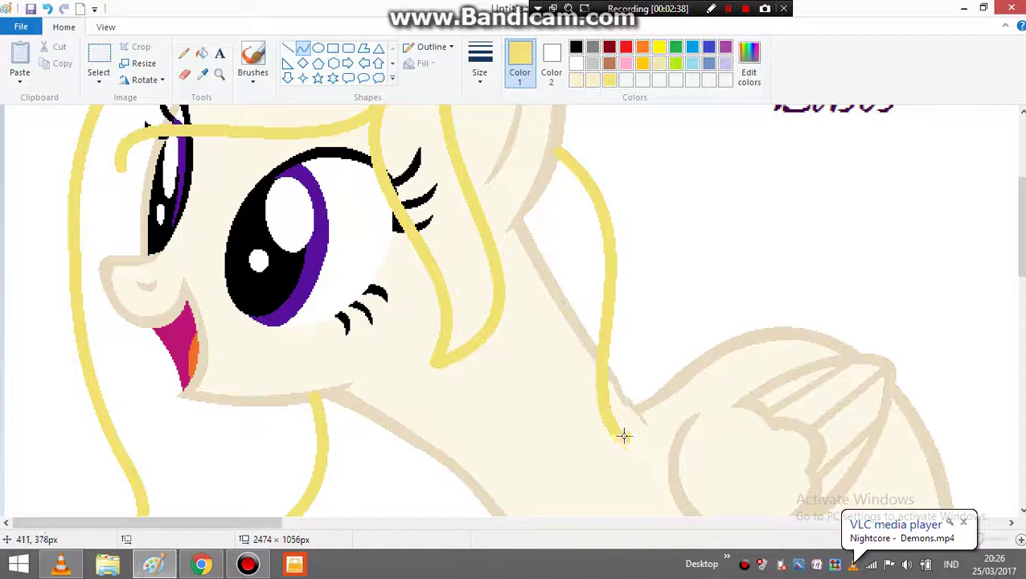
Draw two yellow curves from the rear mane's lower tip, a short strand up the neck and a longer inner edge up to the ear
mouse_move(624, 436)
mouse_down()
mouse_move(579, 349)
mouse_move(579, 309)
mouse_move(590, 457)
mouse_move(540, 395)
mouse_up()
click(517, 239)
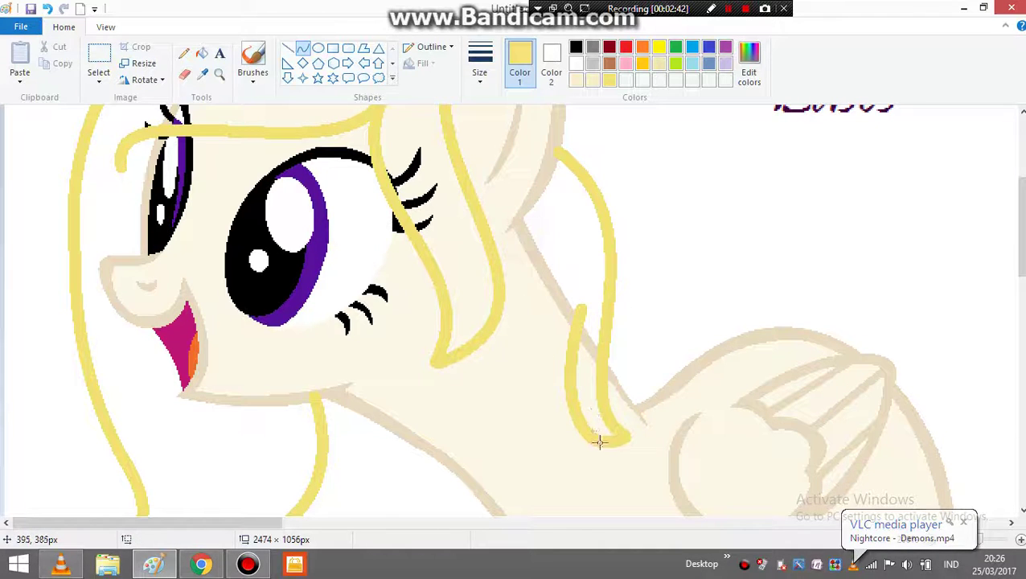
mouse_move(599, 440)
mouse_down()
mouse_move(545, 238)
mouse_move(527, 224)
mouse_up()
mouse_move(563, 346)
mouse_down()
mouse_move(575, 403)
mouse_move(527, 494)
mouse_move(442, 458)
mouse_move(452, 464)
mouse_up()
drag(487, 301, 535, 259)
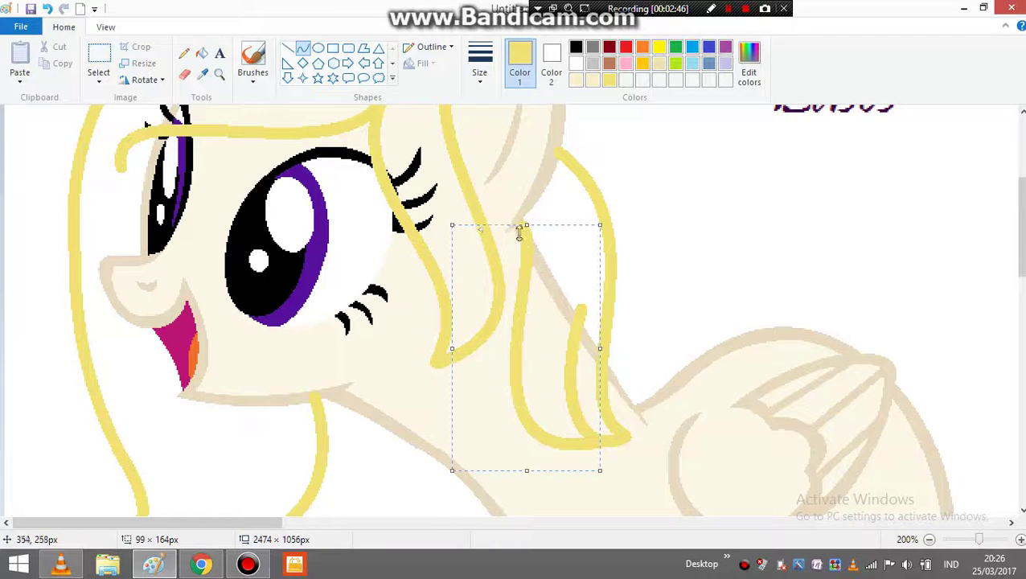
drag(450, 226, 468, 207)
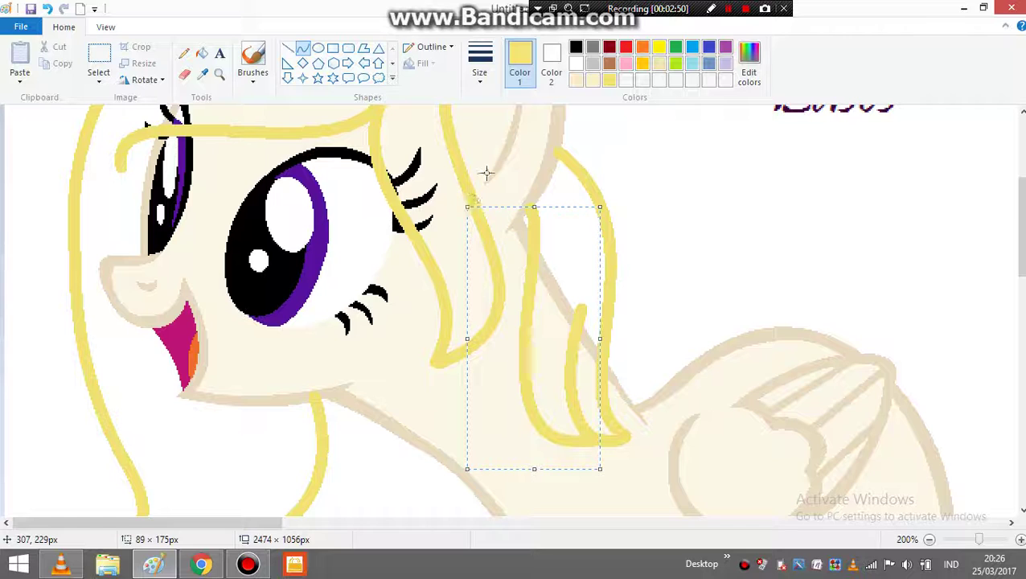
Draw a large arched yellow curve, about 226 × 176 px, from the pony's rump up and over as the top of the tail
scroll(403, 402, down, 2)
drag(292, 521, 397, 494)
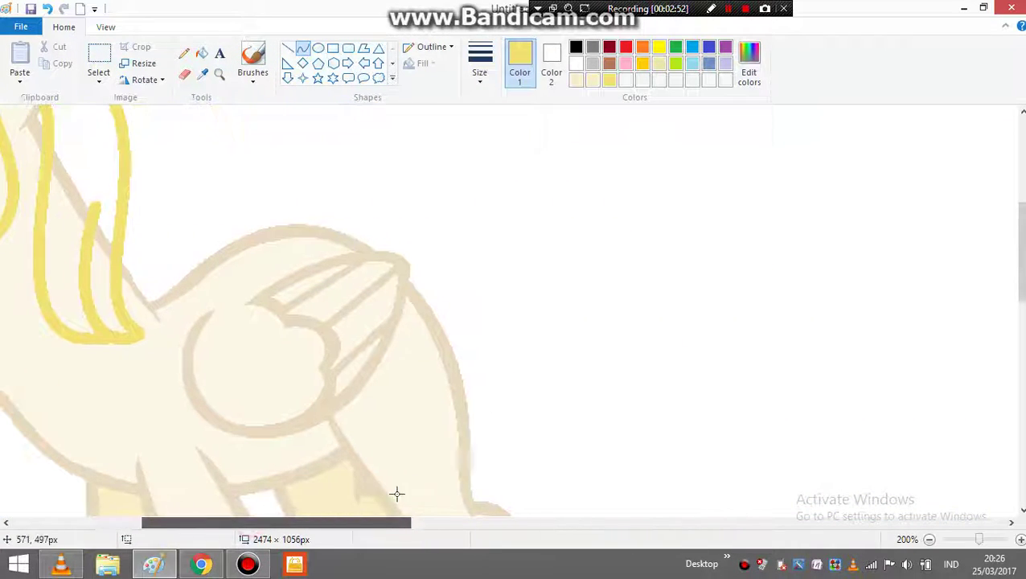
drag(316, 230, 665, 346)
drag(362, 217, 386, 86)
drag(532, 131, 628, 98)
drag(472, 238, 478, 236)
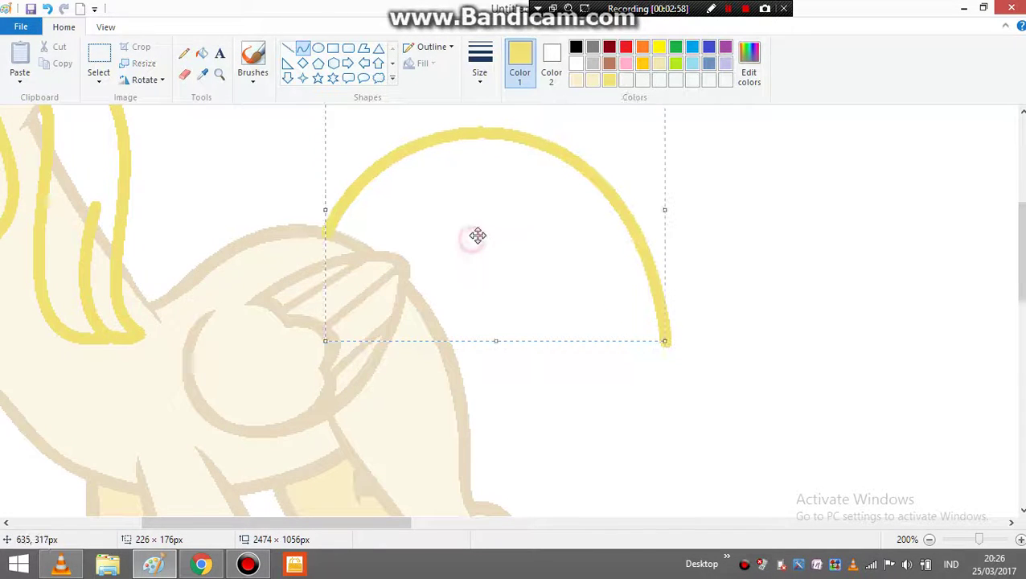
click(824, 268)
Extend the tail's outer edge downward with a bowed yellow curve of about 64 × 209 px ending in an outward tip
scroll(748, 293, down, 5)
scroll(698, 177, up, 2)
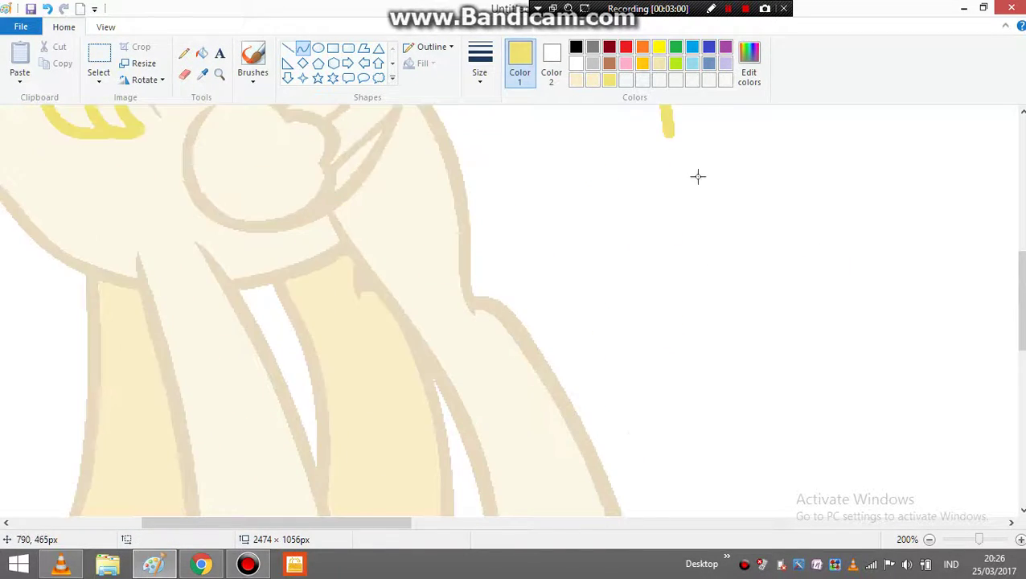
drag(671, 133, 762, 445)
drag(684, 237, 710, 414)
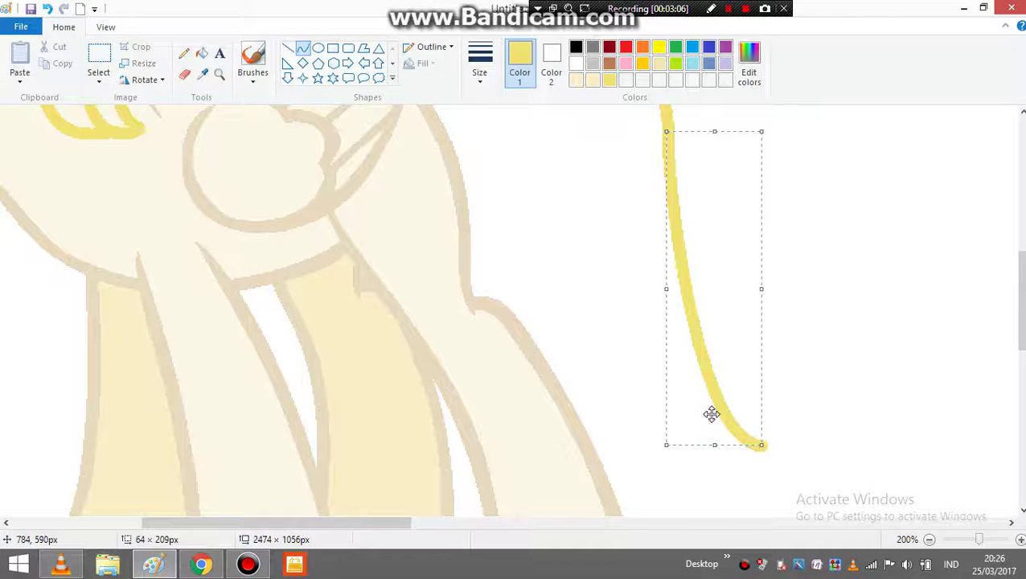
click(859, 180)
Draw a deep U-shaped yellow curve, about 160 × 244 px, from the tail's tip around the bottom and up beside the hind leg
drag(772, 445, 527, 200)
scroll(715, 323, down, 2)
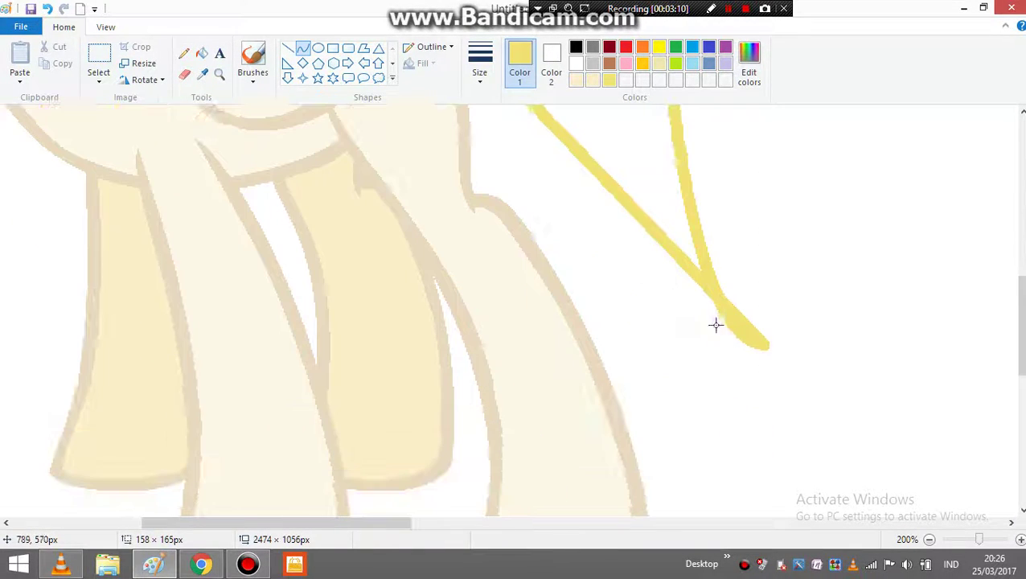
drag(715, 323, 560, 406)
scroll(560, 406, up, 2)
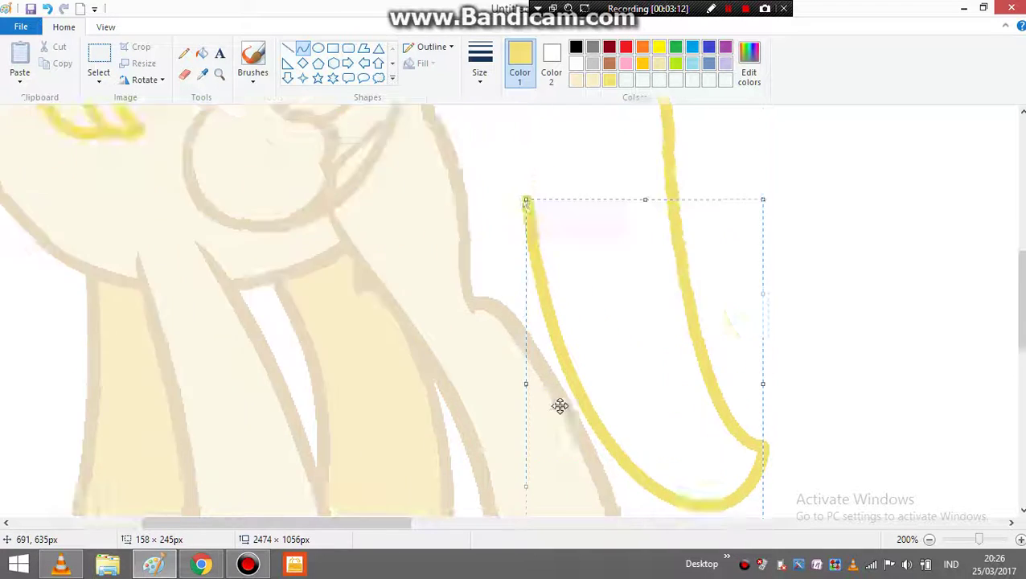
click(523, 305)
scroll(515, 245, down, 4)
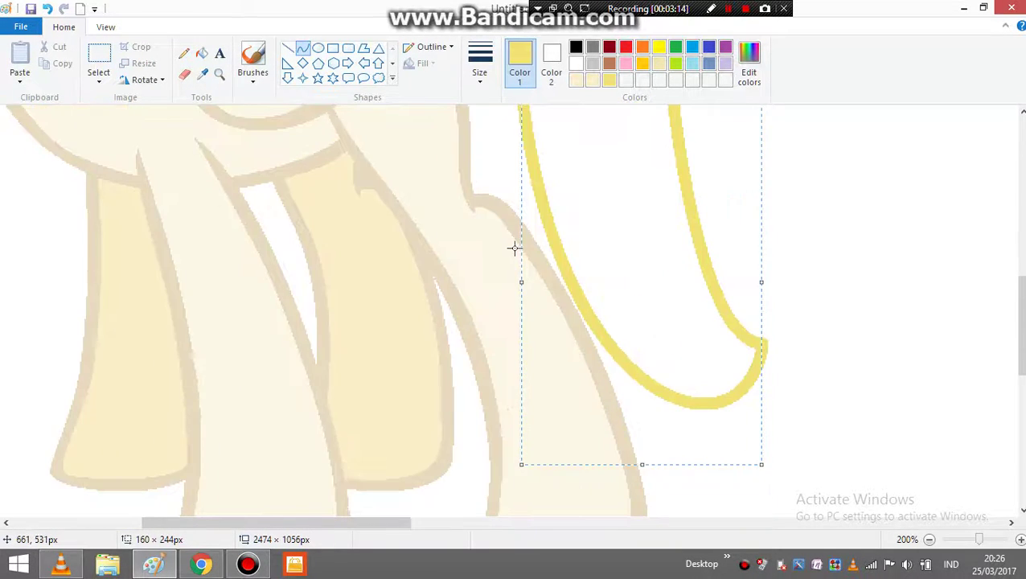
scroll(515, 236, up, 4)
click(516, 236)
Close the tail's inner edge with an arched yellow curve, about 79 × 124 px, running up to the wing tip
drag(507, 257, 405, 167)
scroll(461, 246, up, 2)
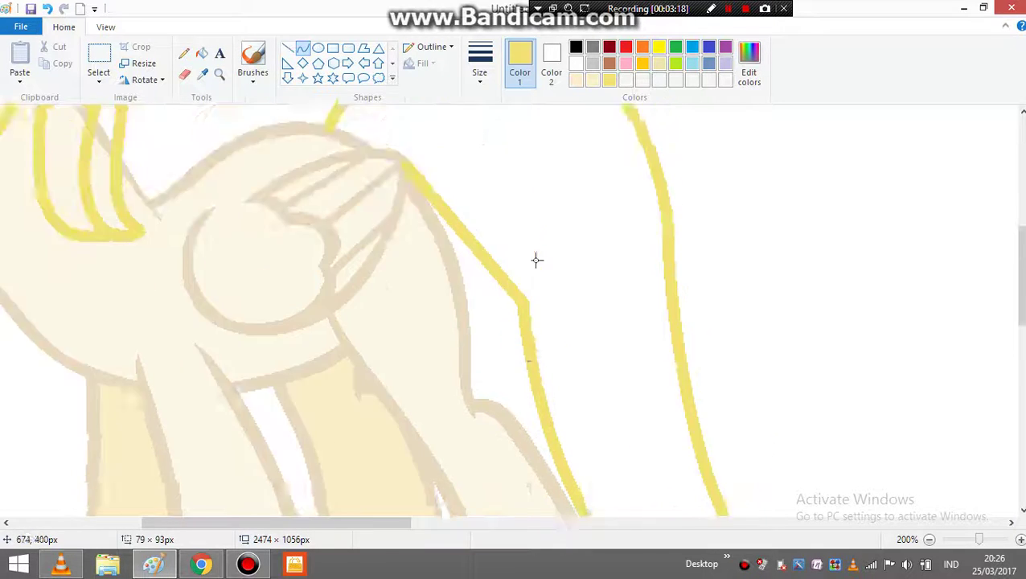
drag(520, 304, 461, 220)
Pick the light yellow hair colour and fill the rear mane, its small strand and the tail with it
click(202, 73)
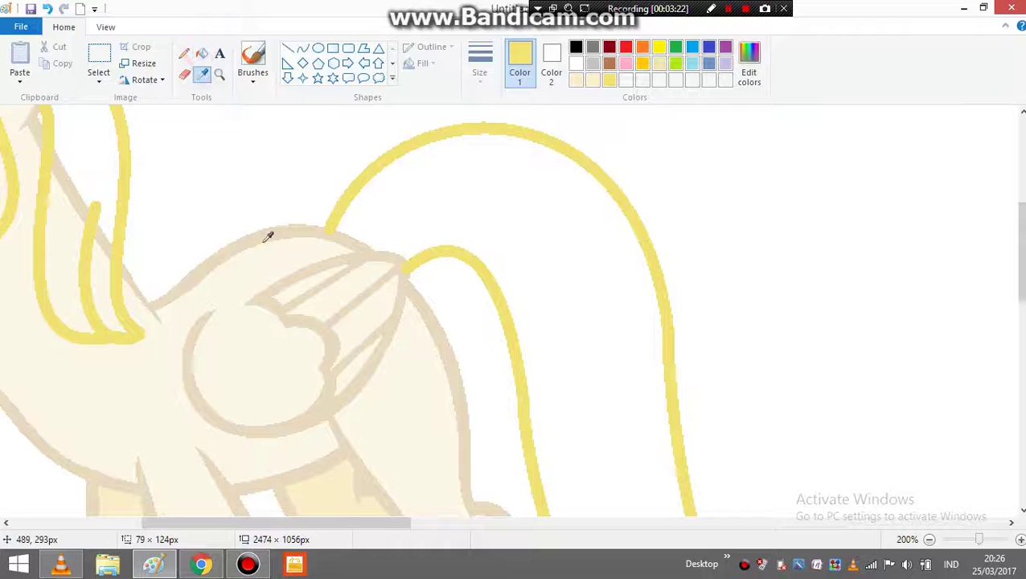
scroll(268, 233, up, 6)
drag(283, 523, 193, 497)
click(584, 153)
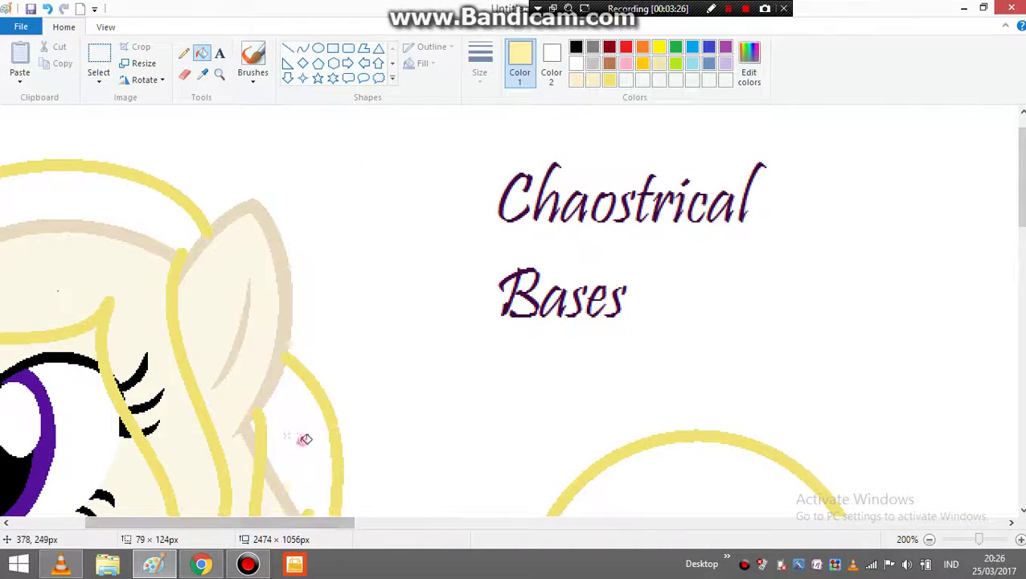
scroll(298, 339, down, 2)
click(282, 394)
scroll(311, 430, down, 2)
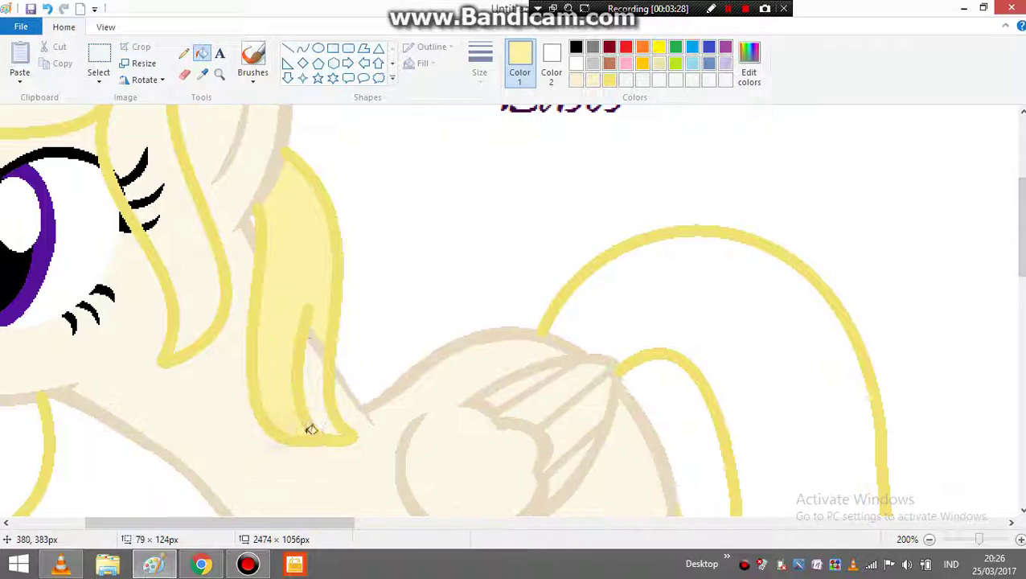
click(316, 365)
click(701, 324)
Fill the front hair and the part of the head inside the hair outline with light yellow
scroll(718, 337, down, 4)
scroll(718, 338, up, 8)
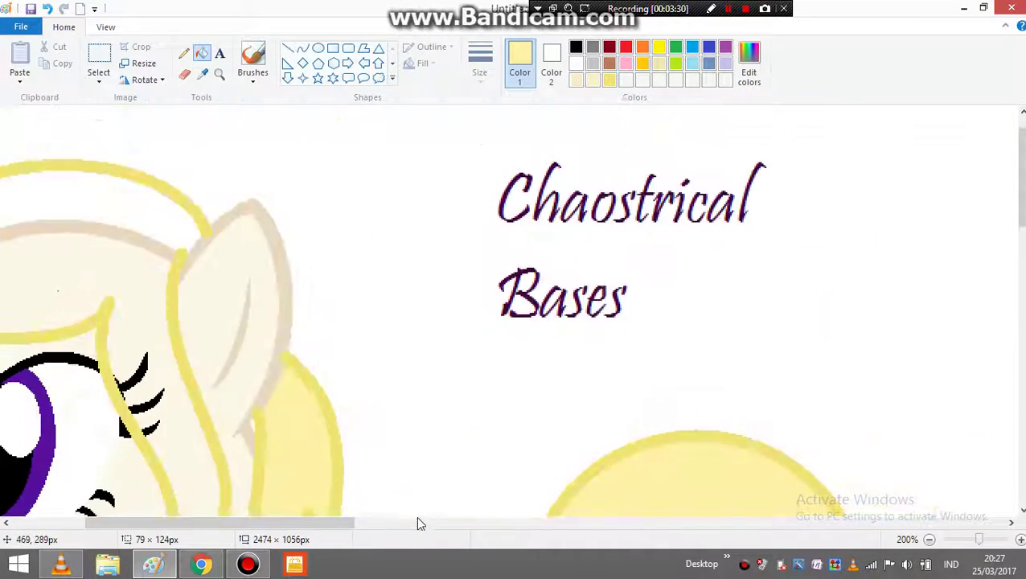
drag(314, 525, 240, 519)
click(322, 208)
click(304, 252)
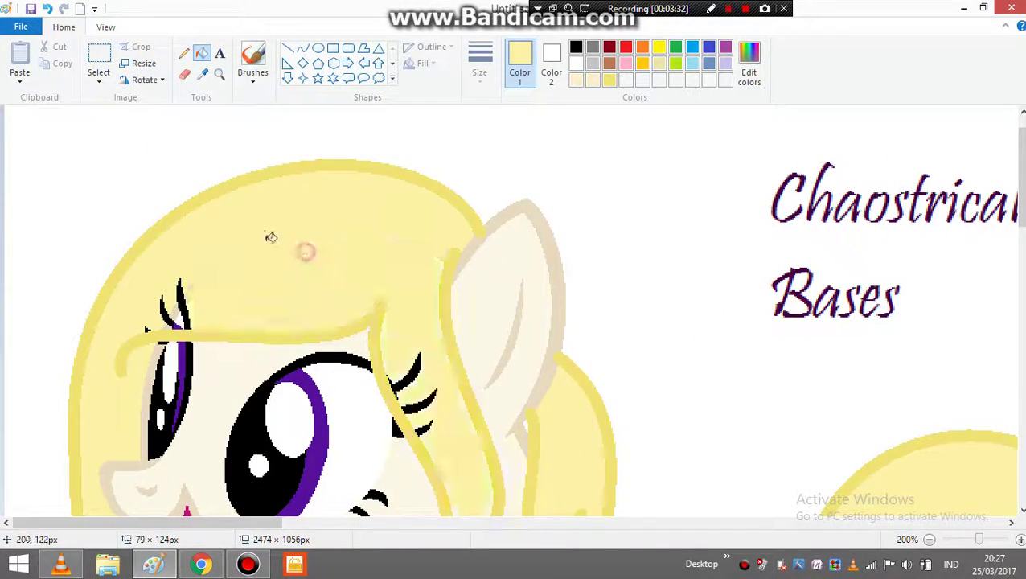
Fill over the eyelashes that show through the fringe and side lock with light yellow
click(184, 54)
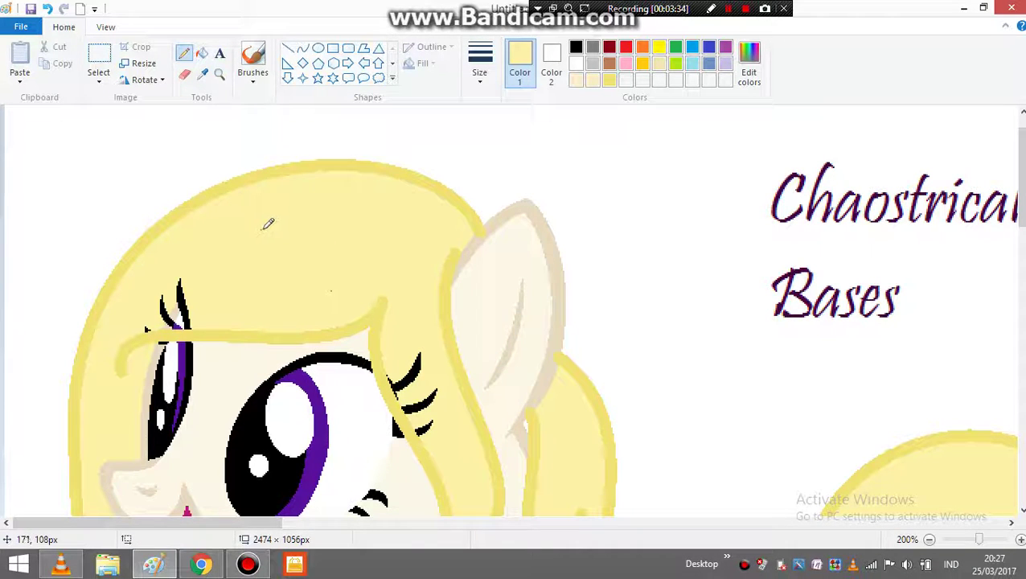
click(202, 54)
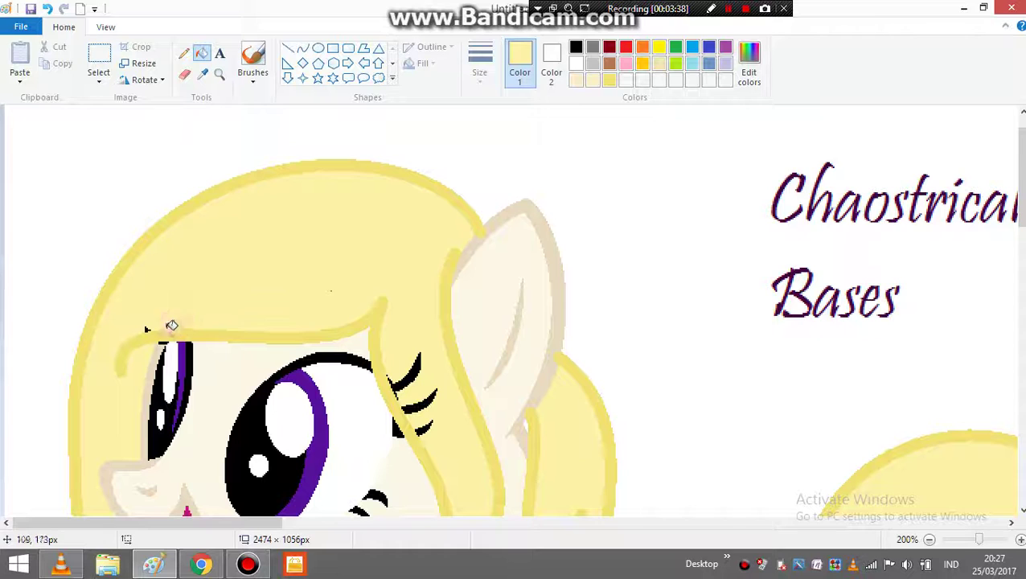
click(169, 329)
click(48, 8)
scroll(158, 326, down, 5)
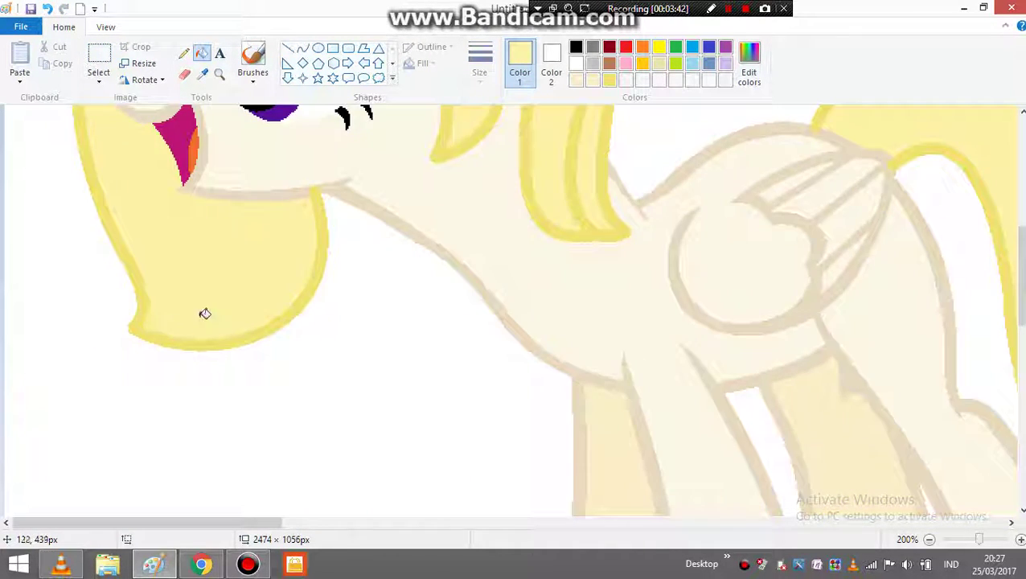
scroll(203, 314, up, 4)
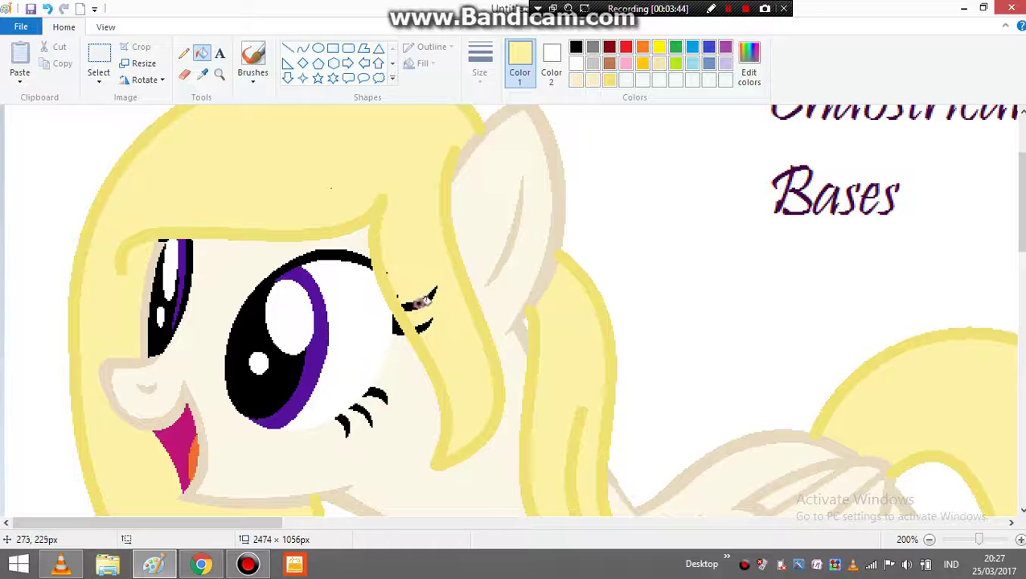
click(420, 301)
Sample the ear outline's beige, separate the overlapping hair outline end with a short thin line, and fill that end beige
click(1020, 539)
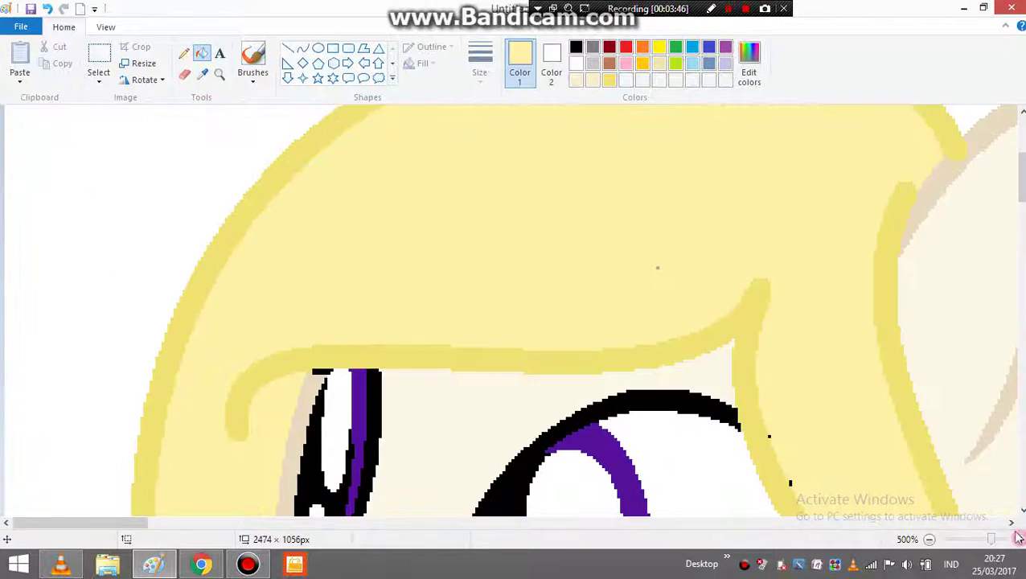
click(1020, 539)
click(1020, 539)
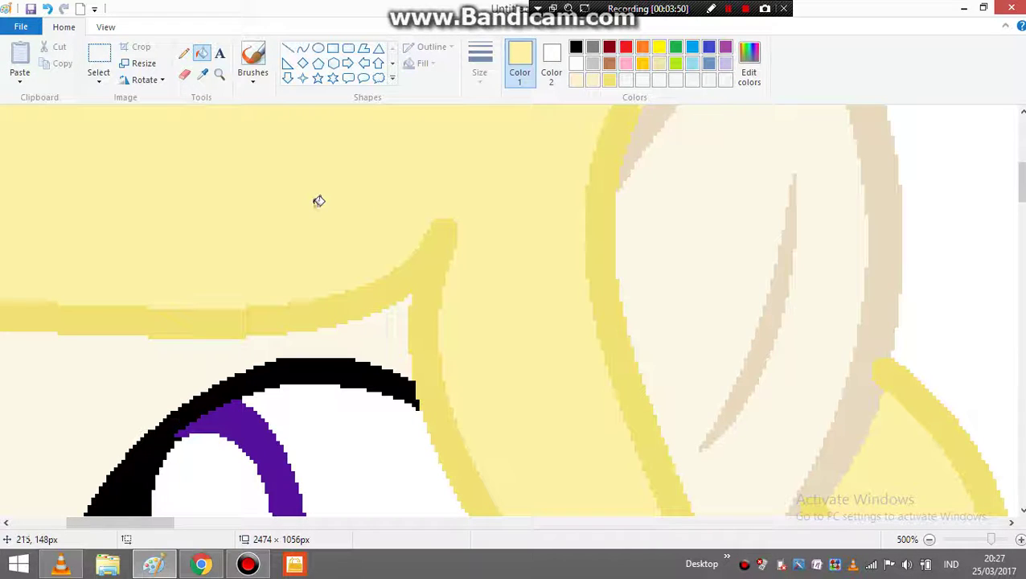
scroll(383, 279, up, 3)
click(203, 75)
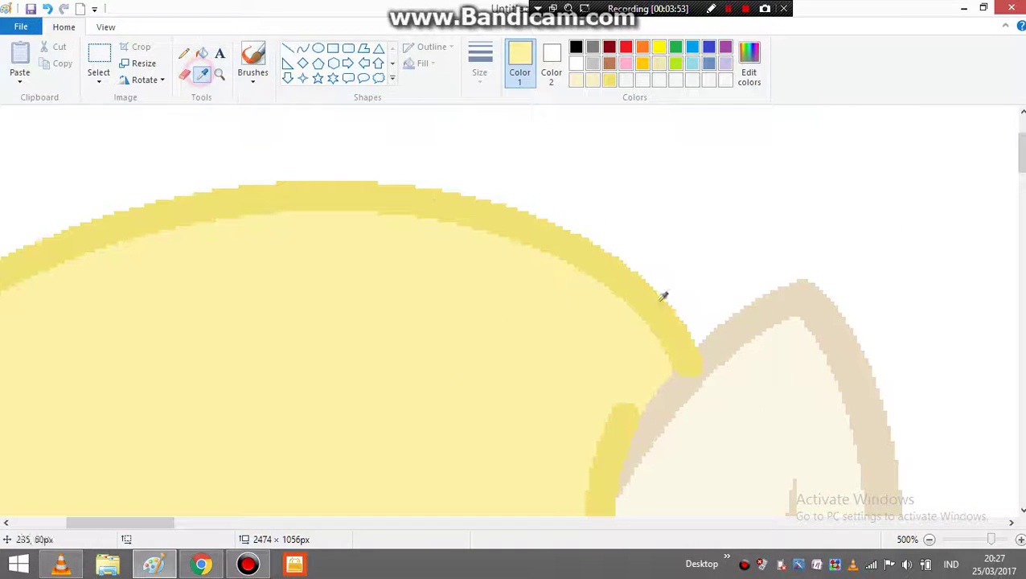
click(740, 315)
click(289, 58)
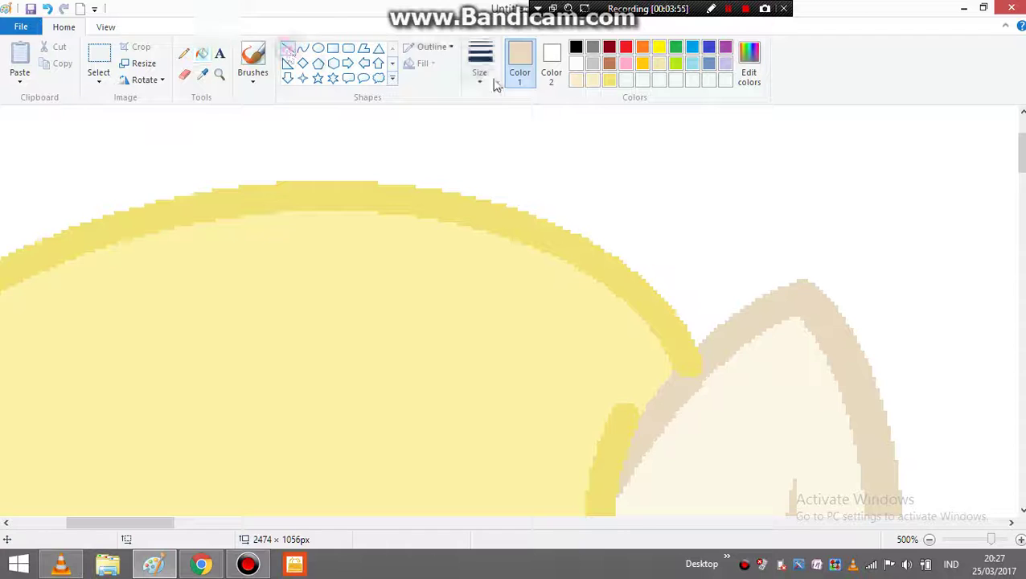
click(487, 79)
click(492, 113)
scroll(626, 221, down, 3)
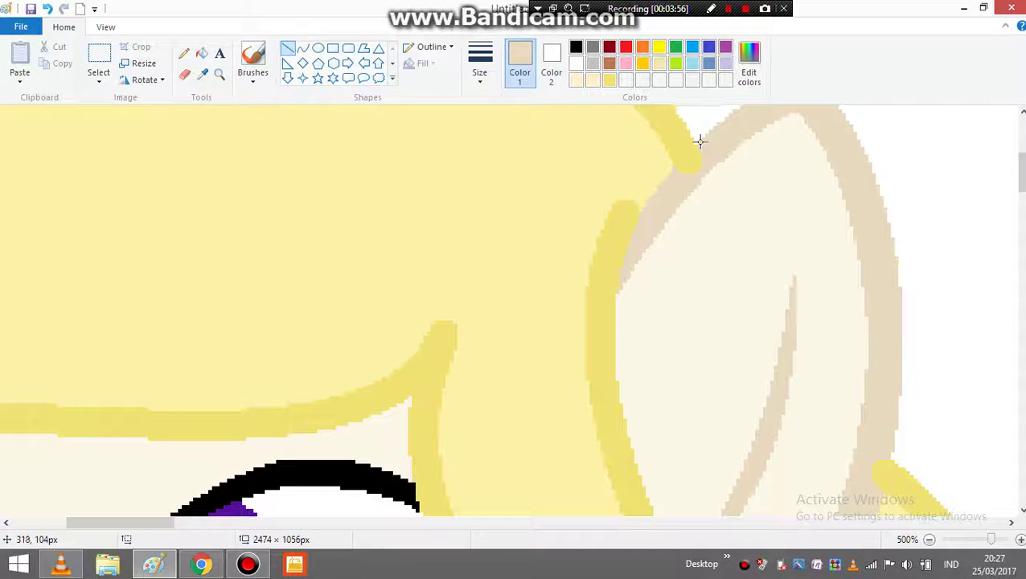
drag(673, 165, 673, 166)
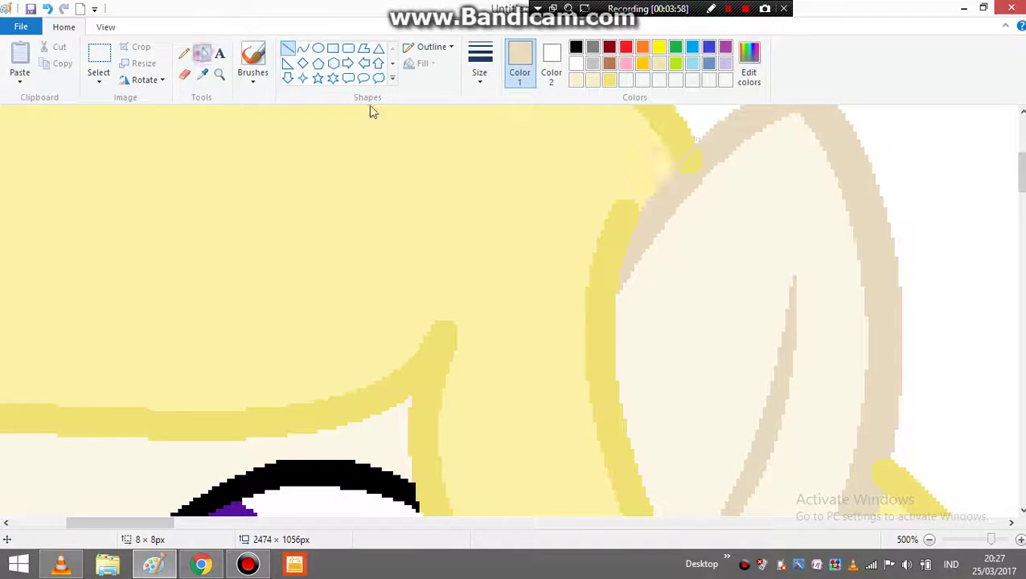
click(202, 53)
click(697, 161)
scroll(416, 421, down, 8)
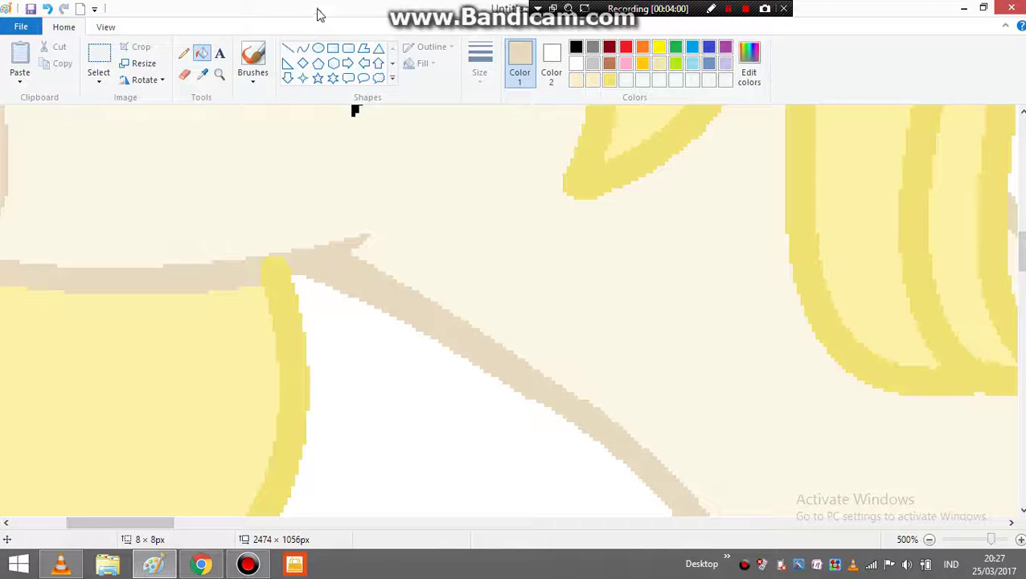
Separate the front hair outline's end at the jaw line with a short beige line and fill that end beige
click(291, 51)
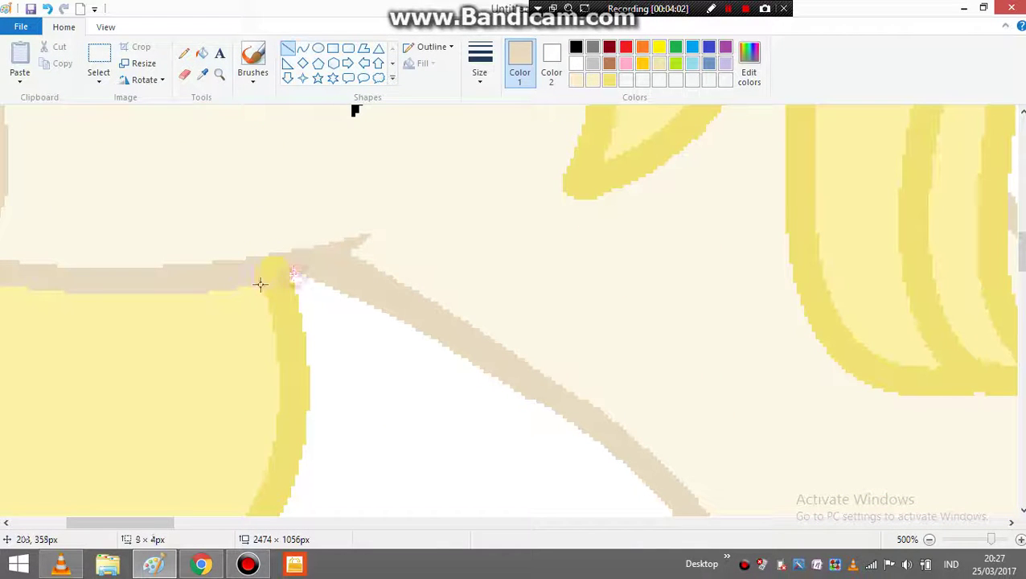
drag(260, 284, 255, 284)
click(203, 54)
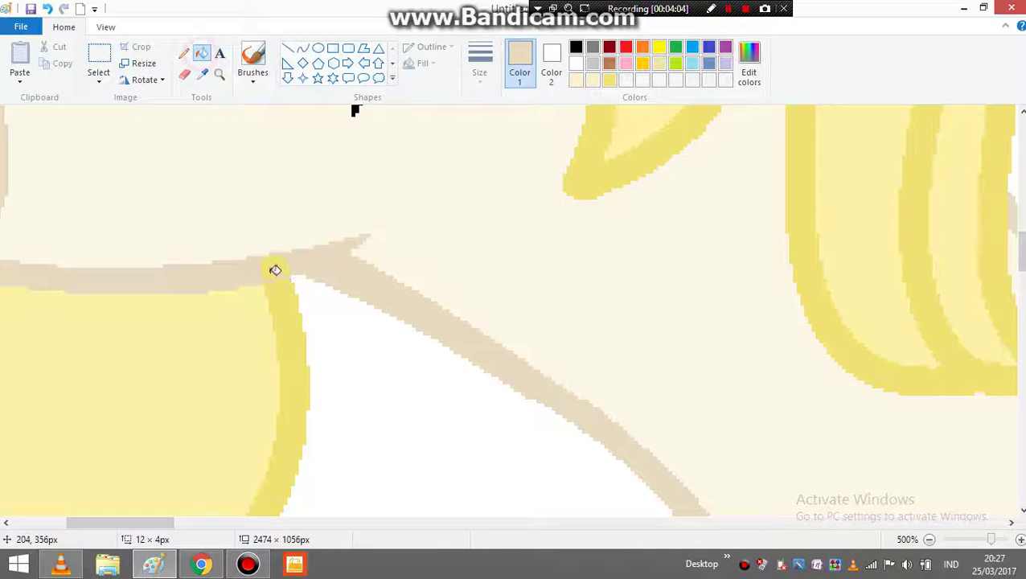
Separate the two rear mane outline ends overlapping the back of the ear with short beige lines and fill both ends beige
scroll(275, 270, up, 10)
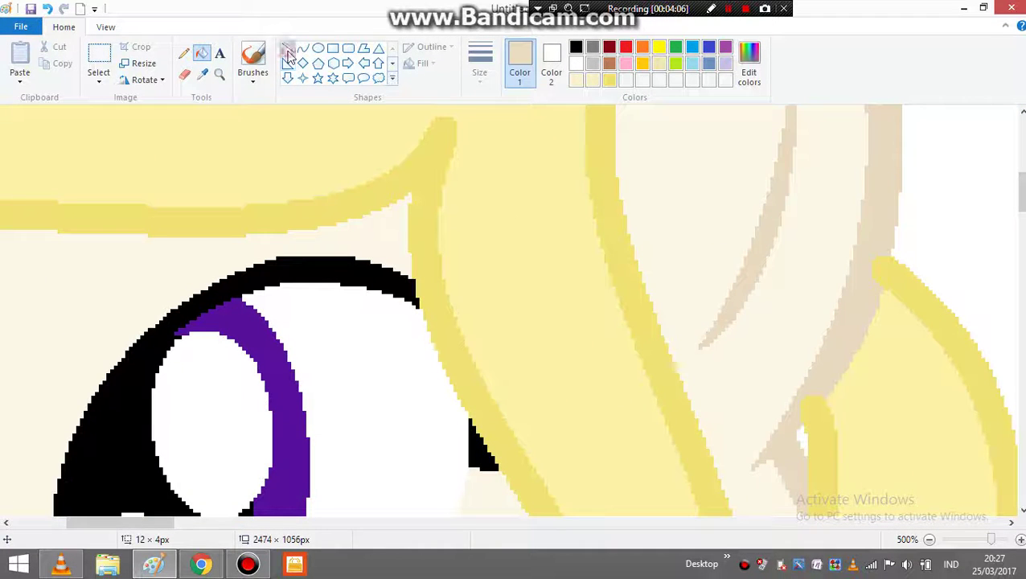
click(288, 49)
drag(887, 253, 882, 292)
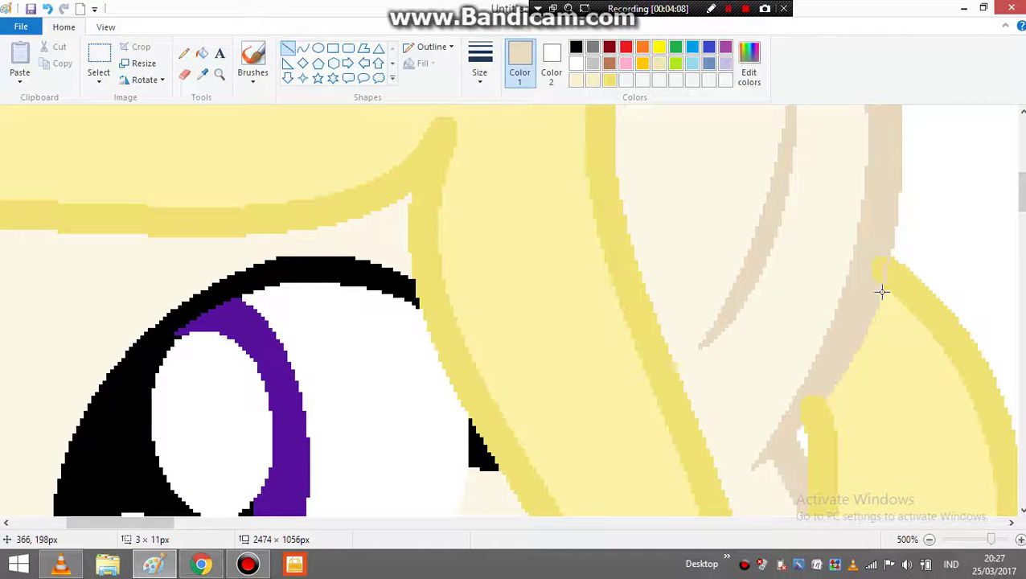
click(824, 274)
drag(826, 395, 798, 427)
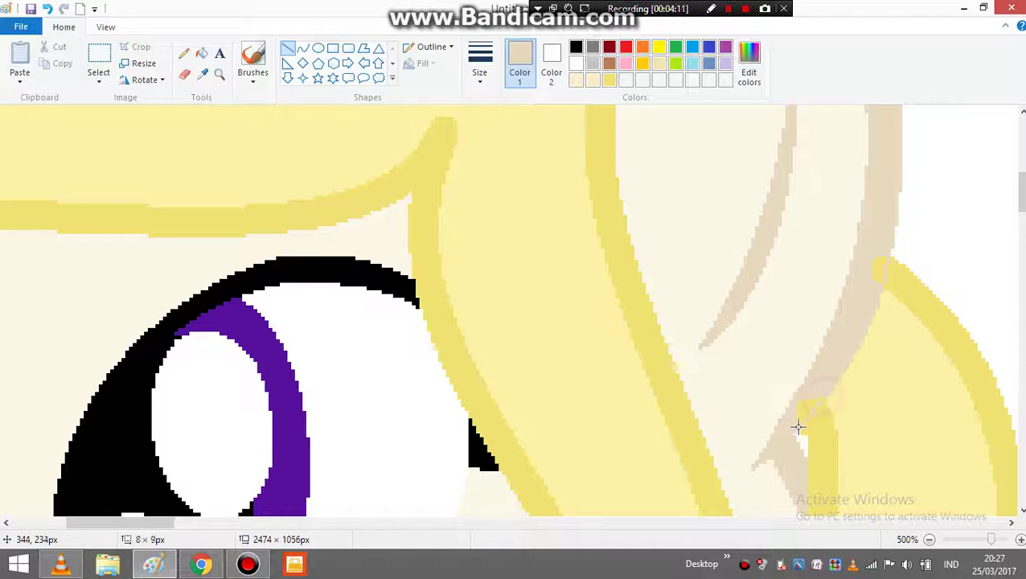
click(201, 54)
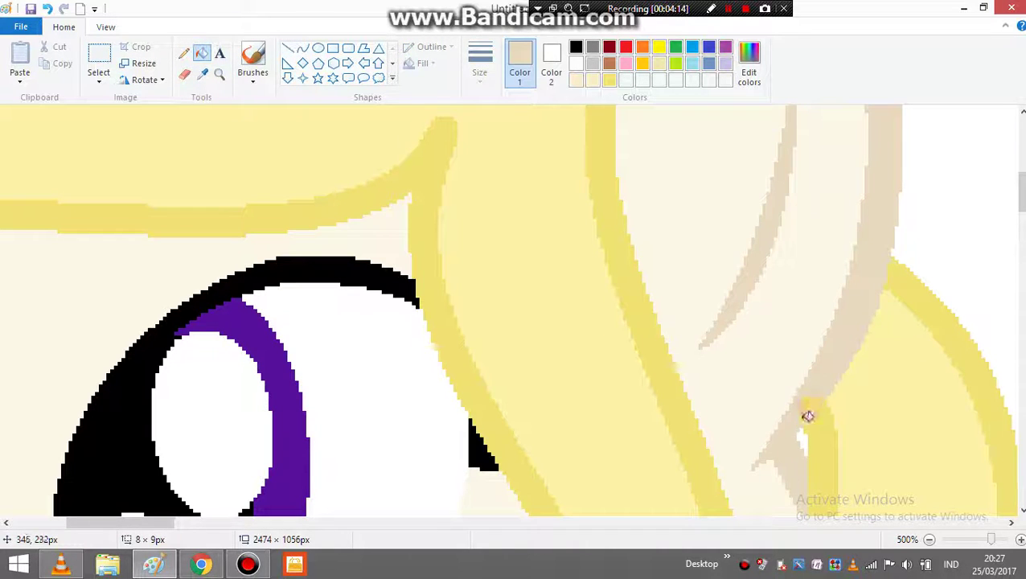
Cut off the upper tail outline's end where it overlaps the back with a short beige line and fill it beige
drag(121, 524, 225, 522)
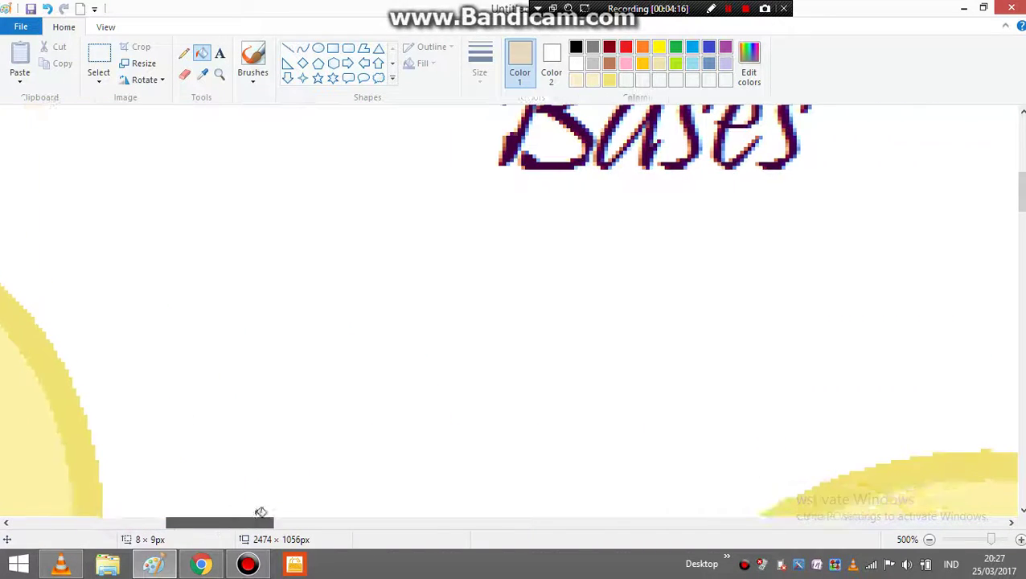
scroll(367, 445, down, 5)
click(287, 49)
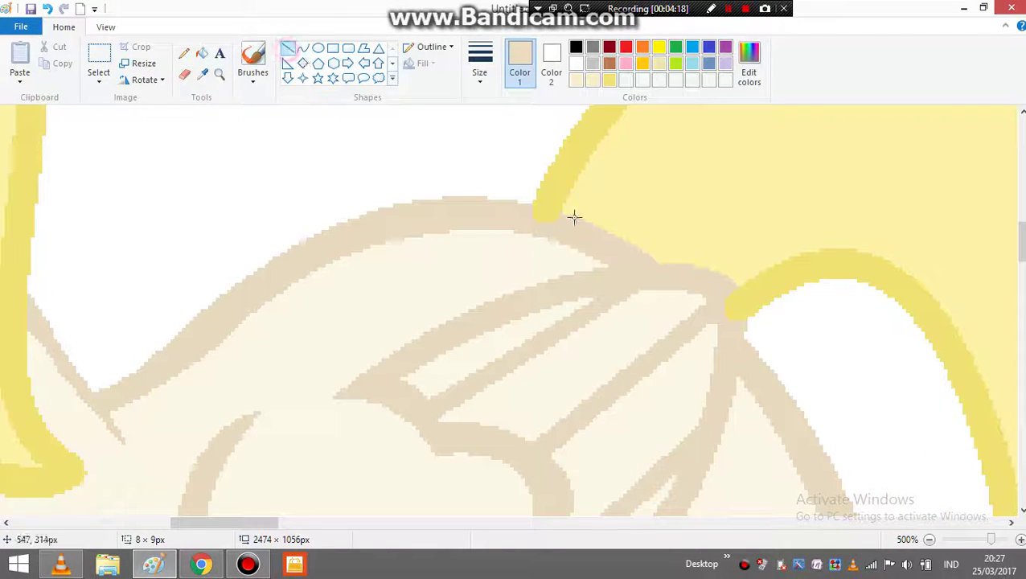
drag(558, 212, 536, 205)
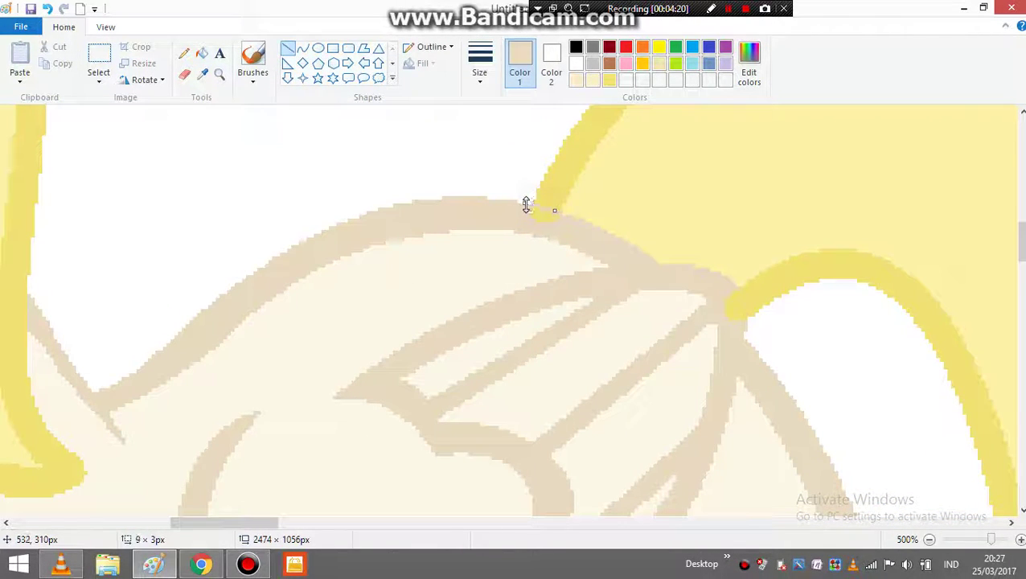
click(199, 61)
click(540, 211)
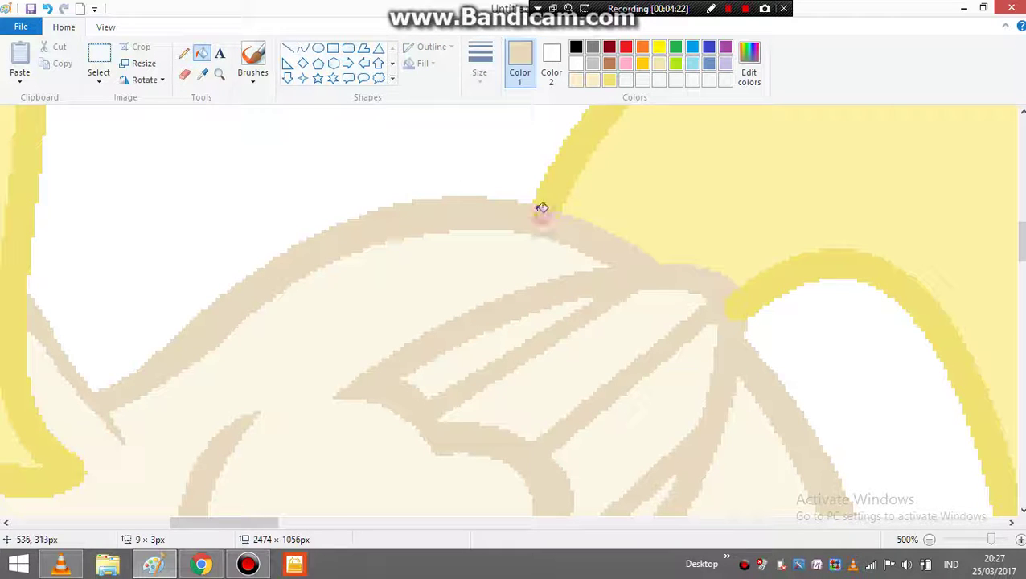
Cut off the lower tail outline's end where it overlaps the wing tip and rump with a beige line and fill it beige
click(288, 49)
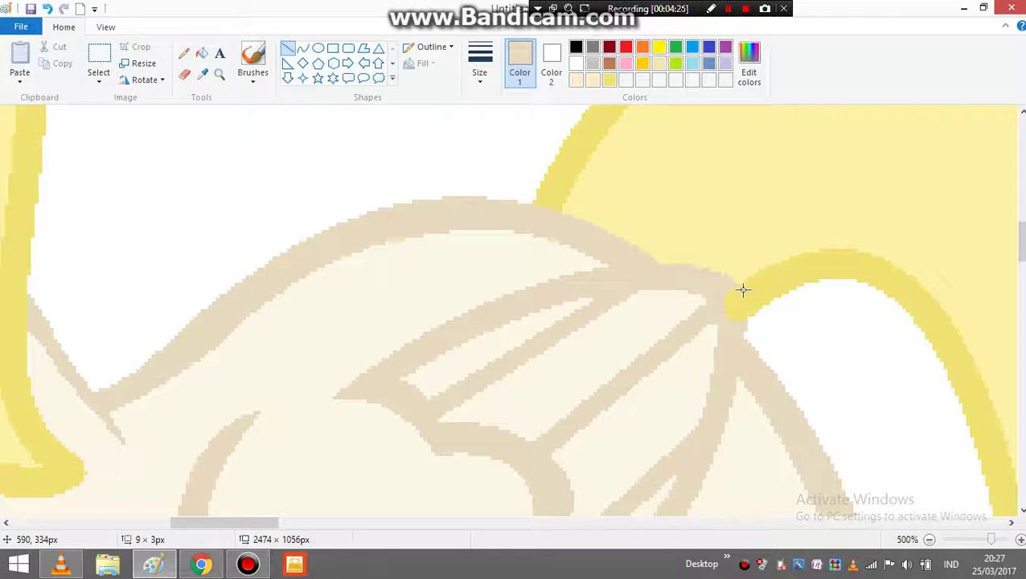
drag(739, 287, 744, 324)
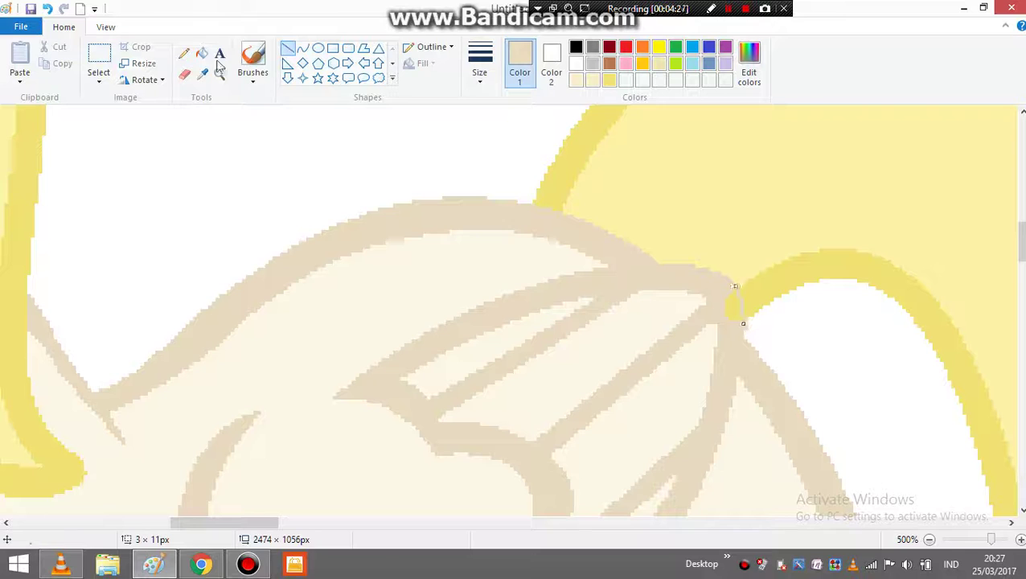
click(202, 54)
click(734, 305)
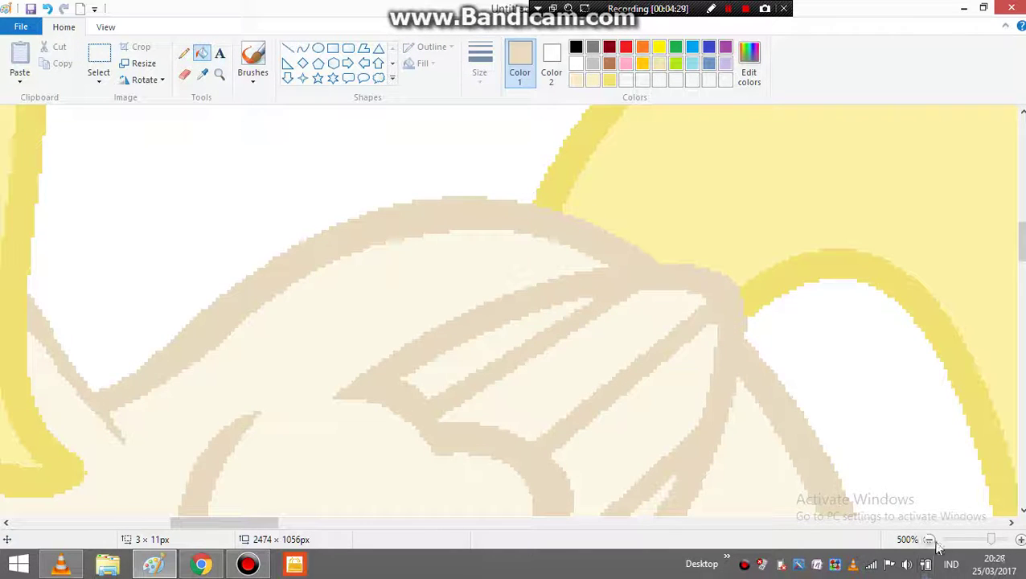
Set the drawing colour to the hot pink basic colour with red 255, green 0 and blue 128
click(929, 540)
click(929, 540)
click(929, 539)
click(929, 540)
click(929, 539)
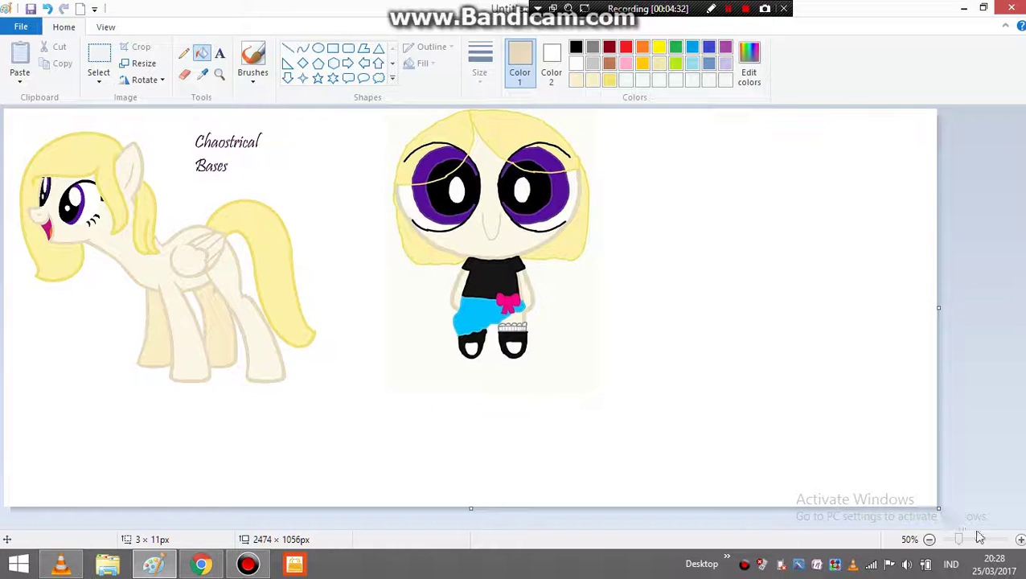
click(1019, 540)
click(1020, 539)
click(749, 64)
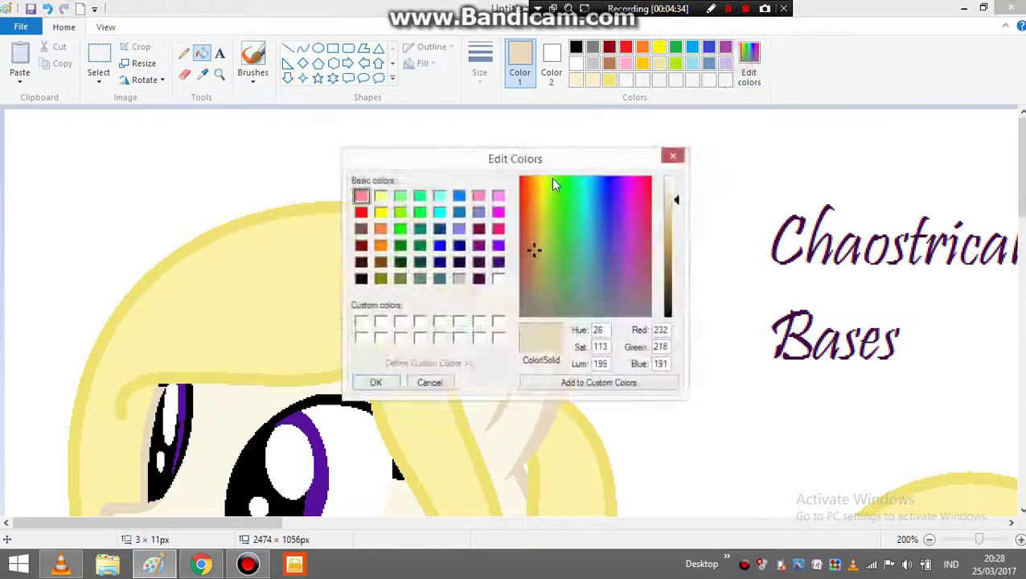
click(500, 230)
click(378, 385)
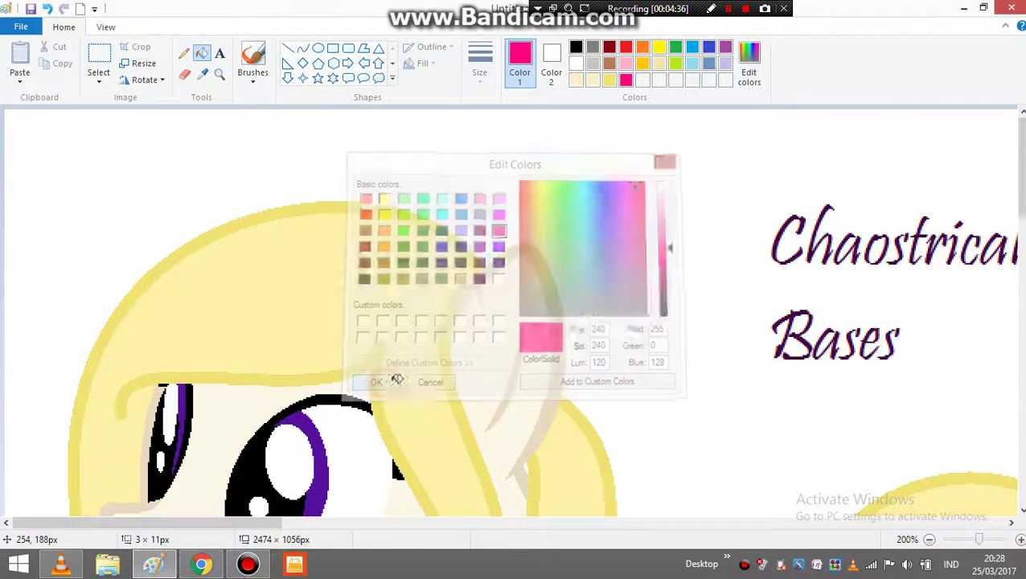
Draw a hot pink ellipse outline of about 32 × 34 px as the bow's knot where the fringe meets the side lock
click(319, 47)
click(1020, 540)
click(1012, 523)
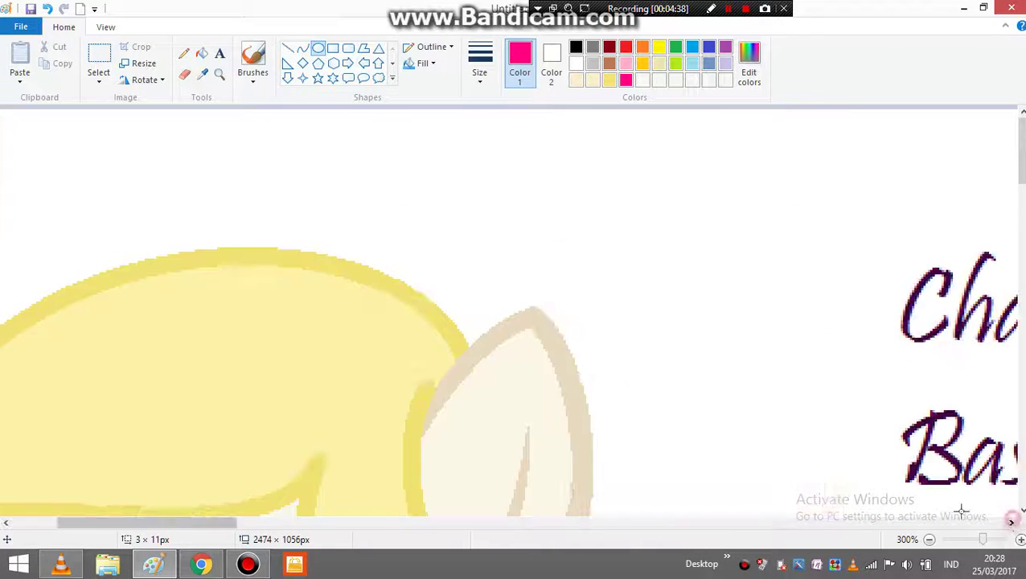
scroll(408, 271, down, 2)
drag(296, 258, 343, 312)
click(480, 69)
click(493, 175)
drag(307, 275, 309, 259)
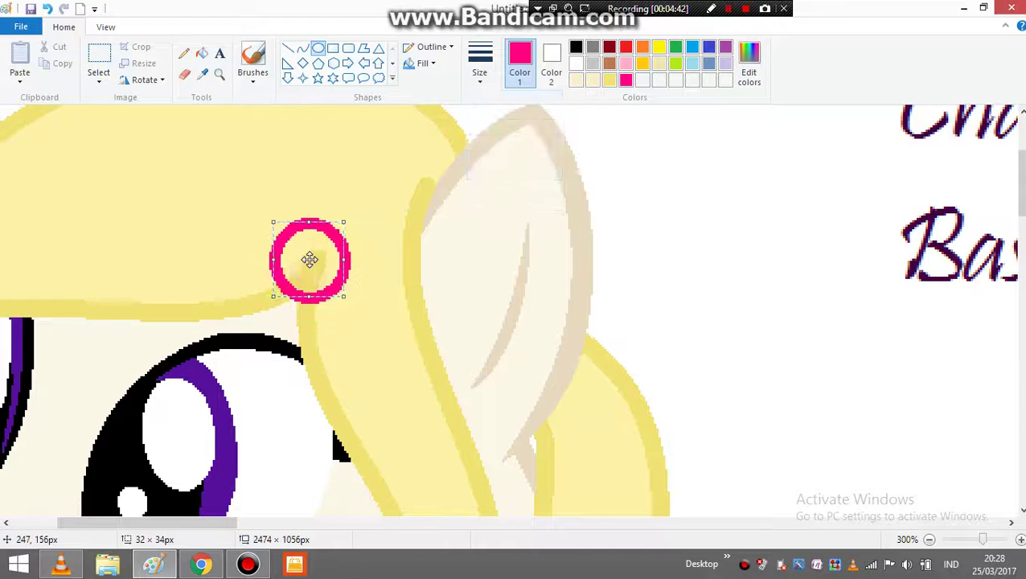
Draw the bow's loop on the ear side of the knot with a hot pink curve
click(303, 50)
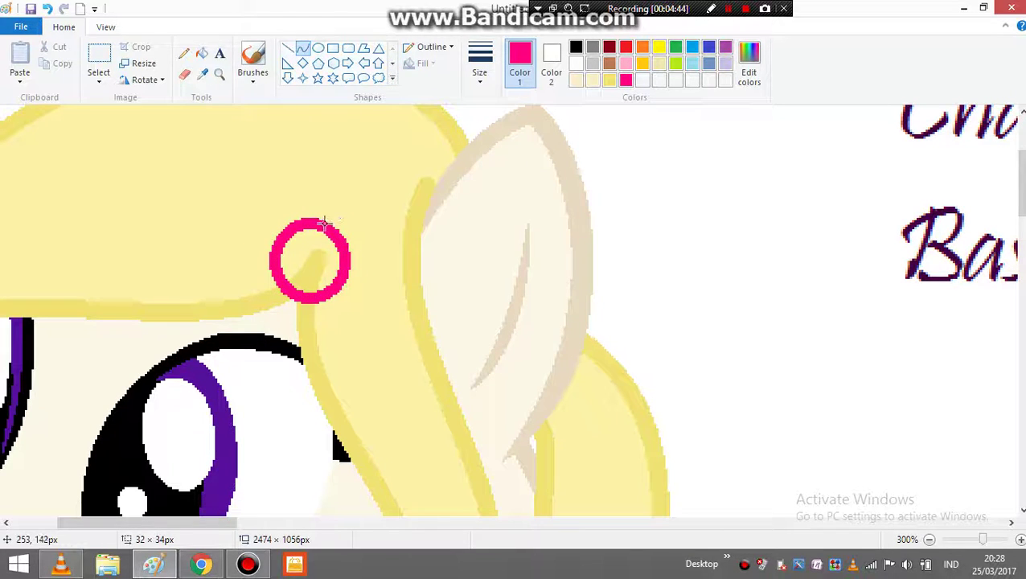
mouse_move(324, 224)
mouse_down()
mouse_move(322, 296)
mouse_move(448, 192)
mouse_move(373, 330)
mouse_move(395, 408)
mouse_move(377, 410)
mouse_move(402, 428)
mouse_up()
scroll(321, 296, up, 1)
scroll(448, 192, down, 2)
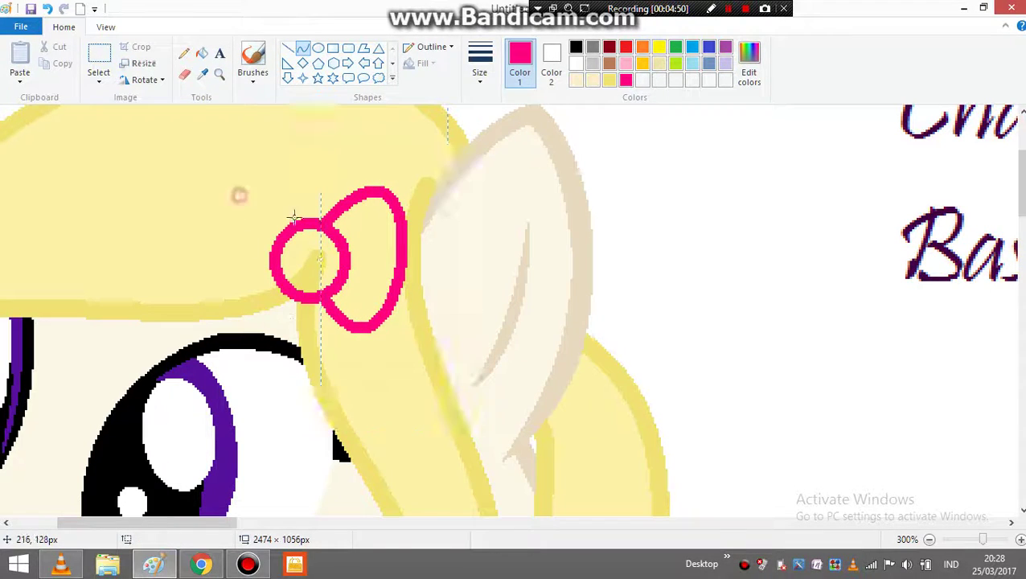
drag(300, 222, 294, 293)
drag(285, 255, 211, 353)
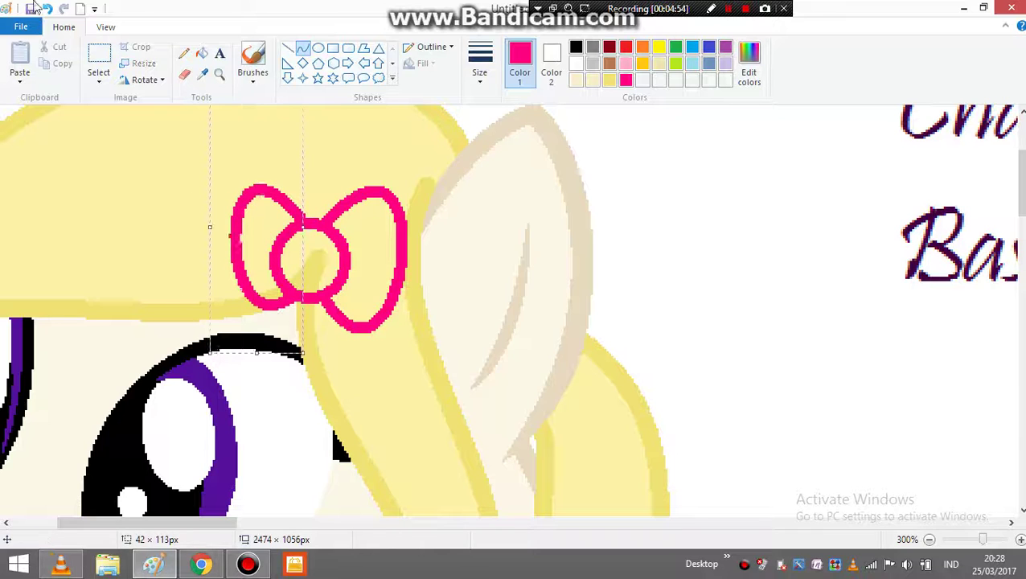
click(48, 9)
Draw the bow's loop on the fringe side with a hot pink curve, similar in size to the opposite loop
mouse_move(298, 222)
mouse_down()
mouse_move(291, 295)
mouse_move(230, 104)
mouse_move(153, 62)
mouse_move(201, 309)
mouse_move(231, 408)
mouse_move(259, 419)
mouse_move(230, 438)
mouse_move(221, 410)
mouse_move(213, 427)
mouse_move(164, 403)
mouse_up()
drag(217, 290, 211, 305)
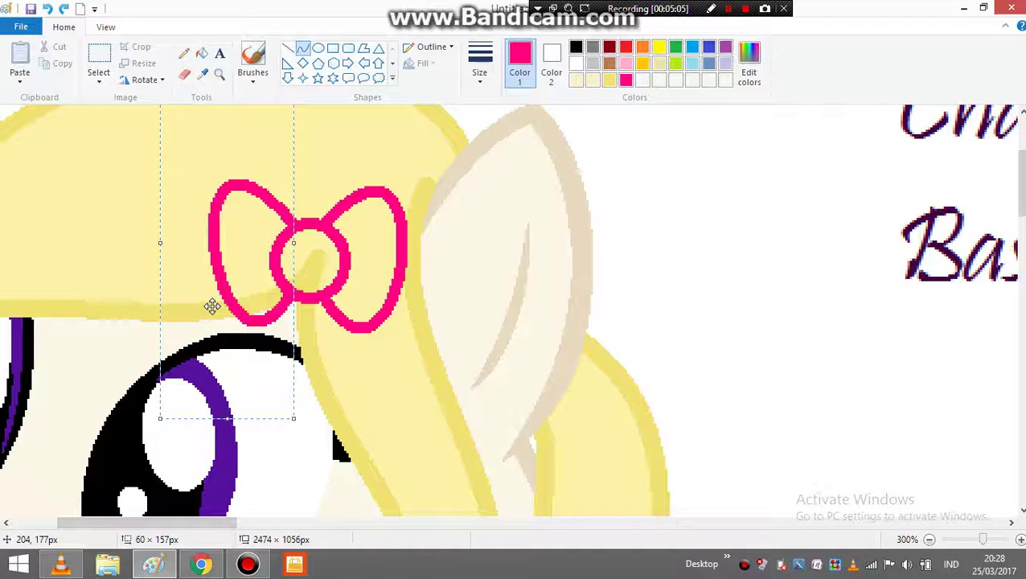
Mix a lighter pink of about red 255, green 79 and blue 167 for filling the bow
click(201, 53)
click(749, 73)
drag(674, 241, 674, 229)
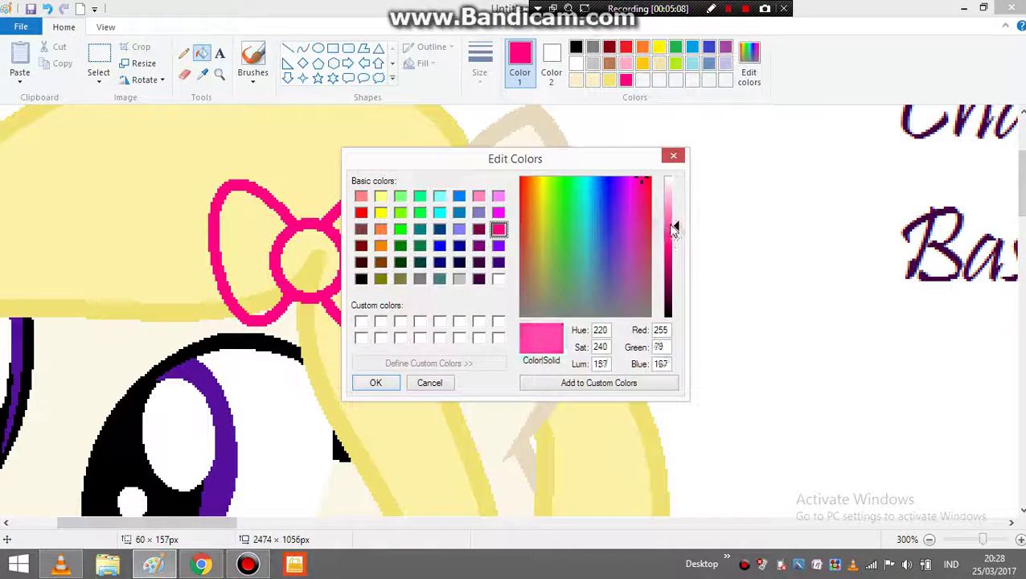
click(376, 383)
Fill both bow loops and the knot with the lighter pink, undoing any fill that recolours the outline
click(259, 233)
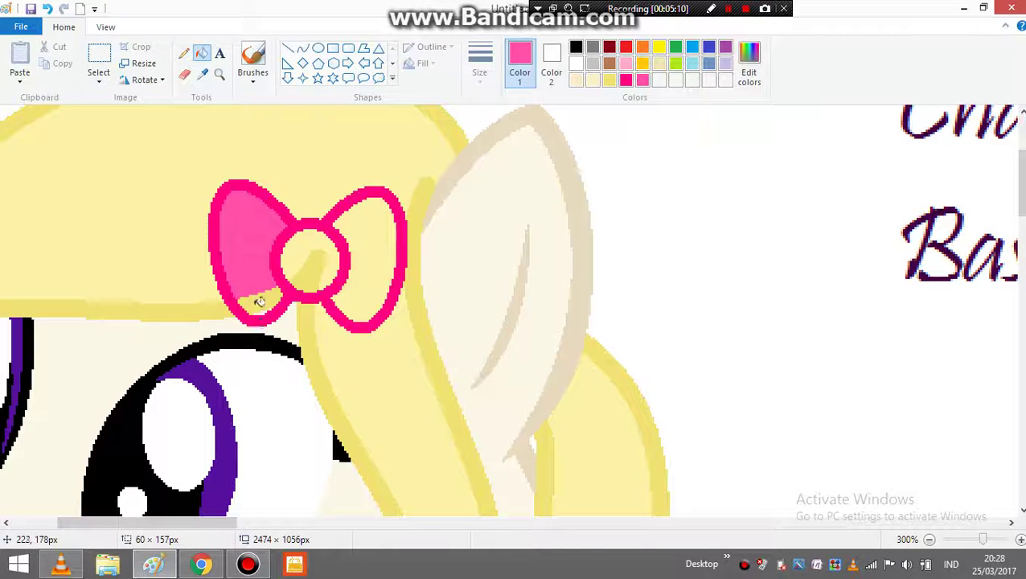
click(259, 302)
click(268, 308)
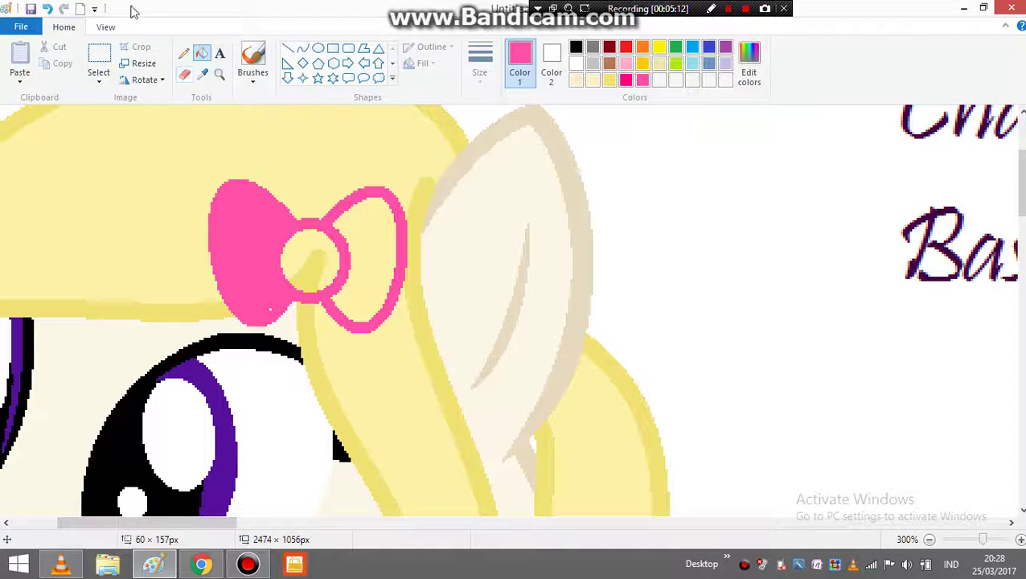
click(46, 8)
click(339, 259)
click(312, 265)
click(375, 242)
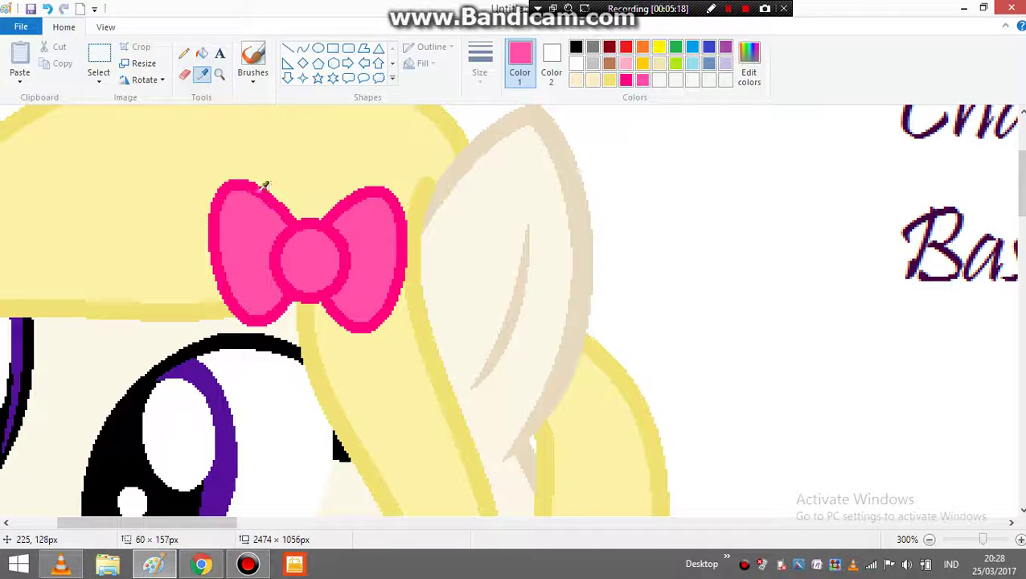
Add four short crease lines in the outline's hot pink with a thinner stroke, two on each side of the knot
click(302, 49)
click(479, 63)
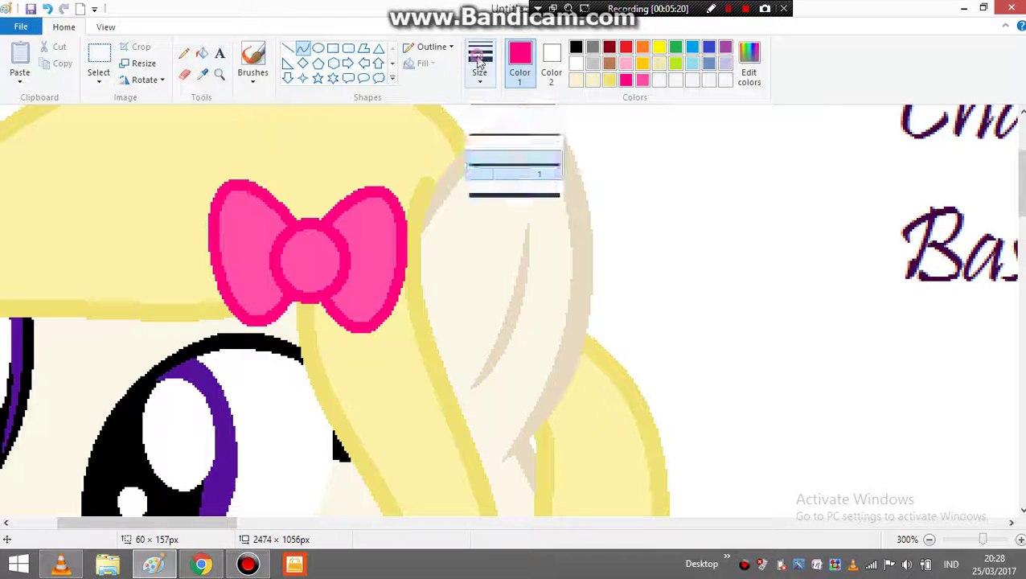
click(490, 135)
click(1021, 541)
click(1020, 540)
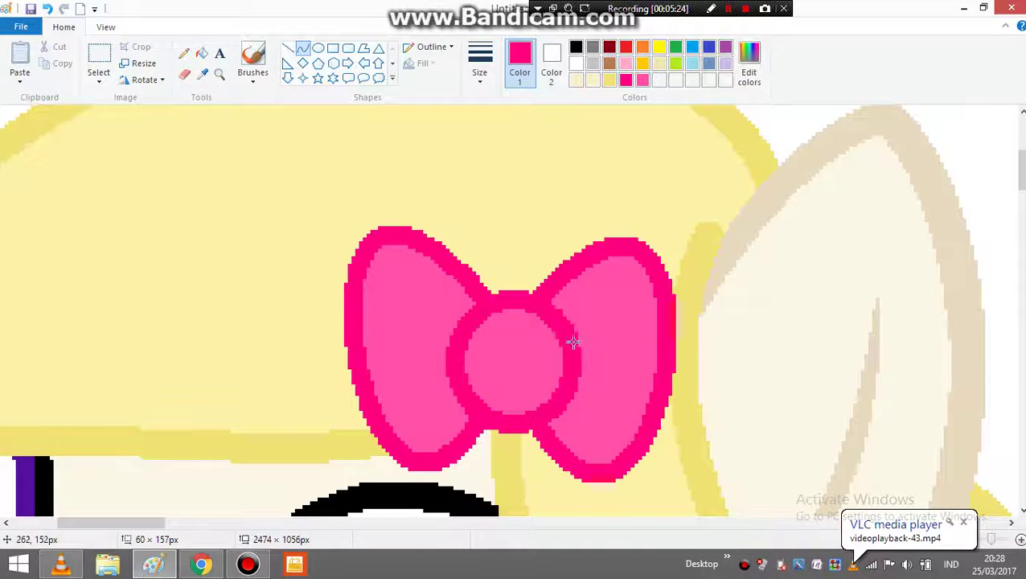
drag(574, 344, 607, 339)
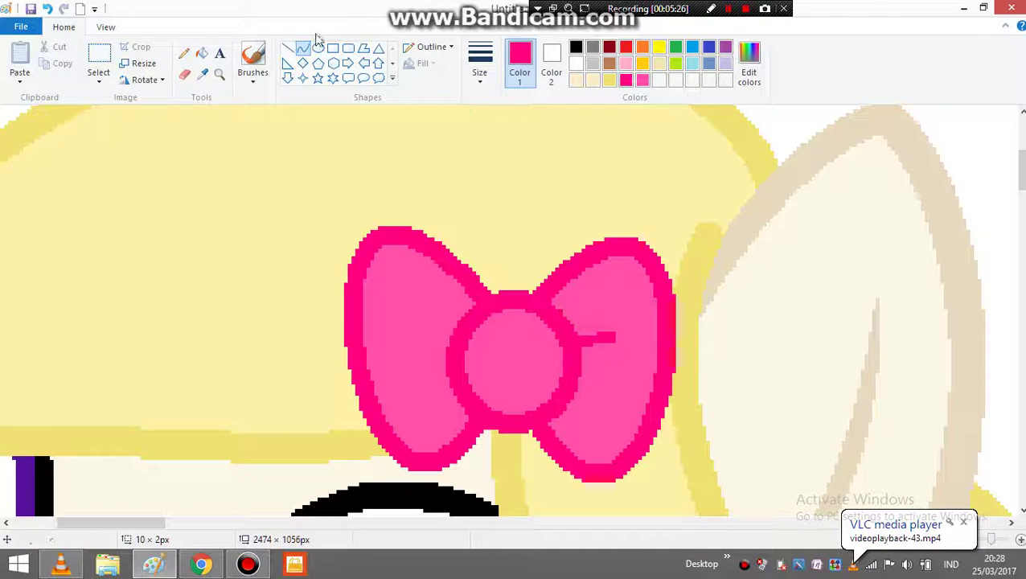
click(291, 51)
drag(568, 395, 599, 406)
drag(456, 339, 427, 328)
drag(451, 383, 427, 392)
click(587, 300)
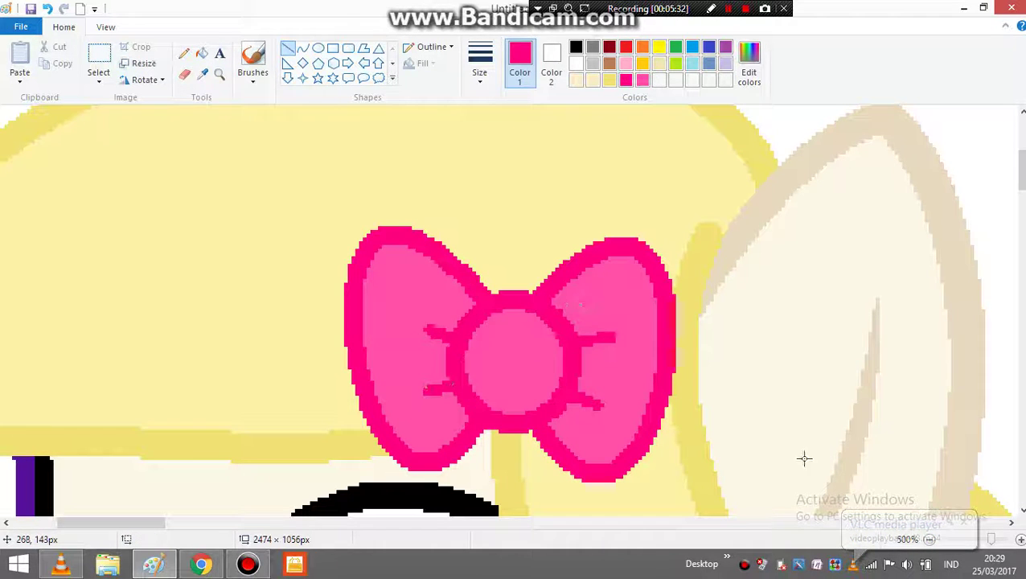
Shrink the canvas to 842 × 748 px so that it crops out the reference character and the empty space below the pony
click(963, 522)
click(931, 539)
click(930, 540)
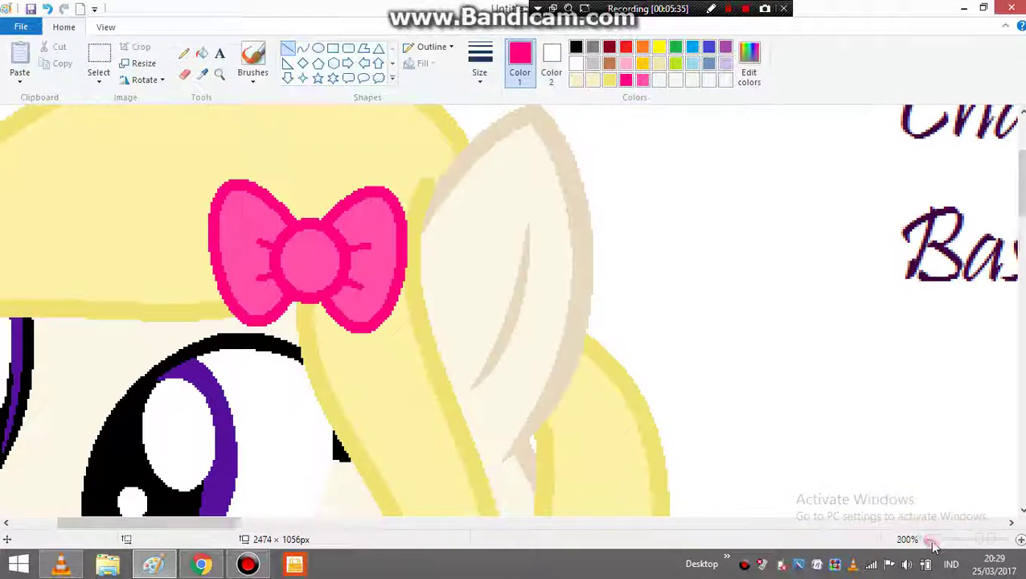
click(930, 539)
click(931, 540)
click(931, 539)
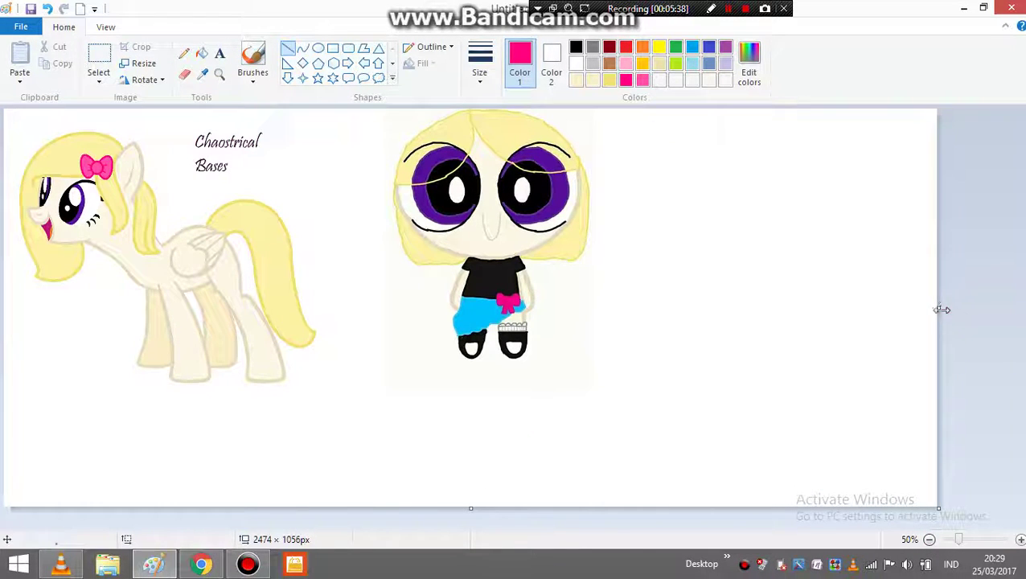
drag(942, 309, 321, 378)
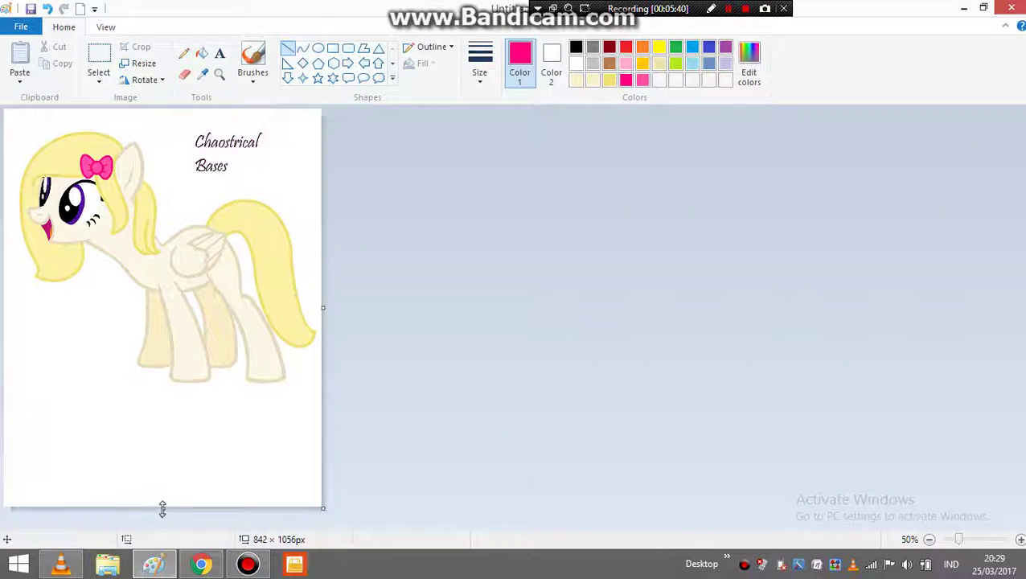
drag(162, 508, 227, 392)
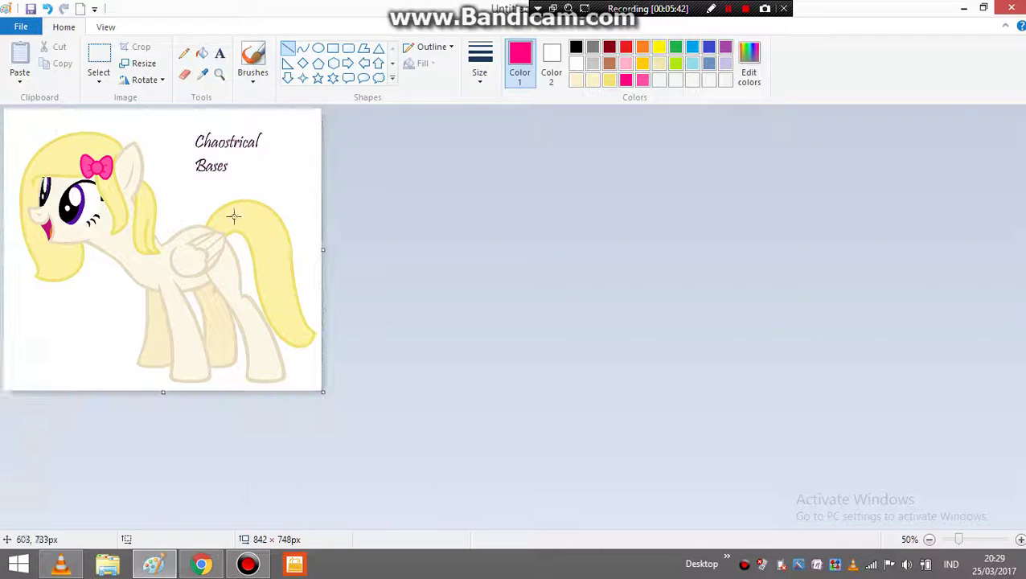
Rotate the whole picture by 180 degrees
click(144, 80)
click(137, 131)
click(729, 9)
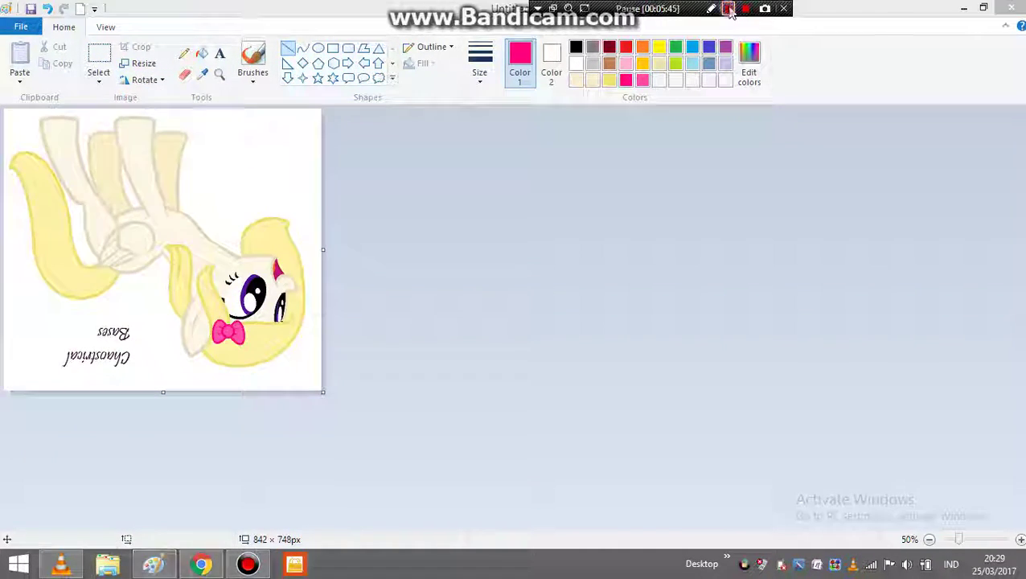